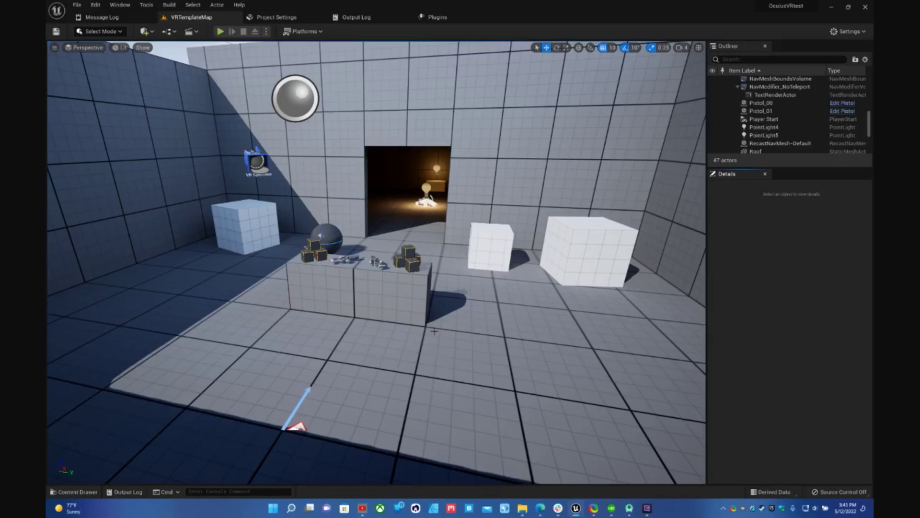
# Review the saved Output Log and Turnkey dialog screenshots in the capture history
pyautogui.moveTo(411, 326); pyautogui.dragTo(432, 310, button='right')
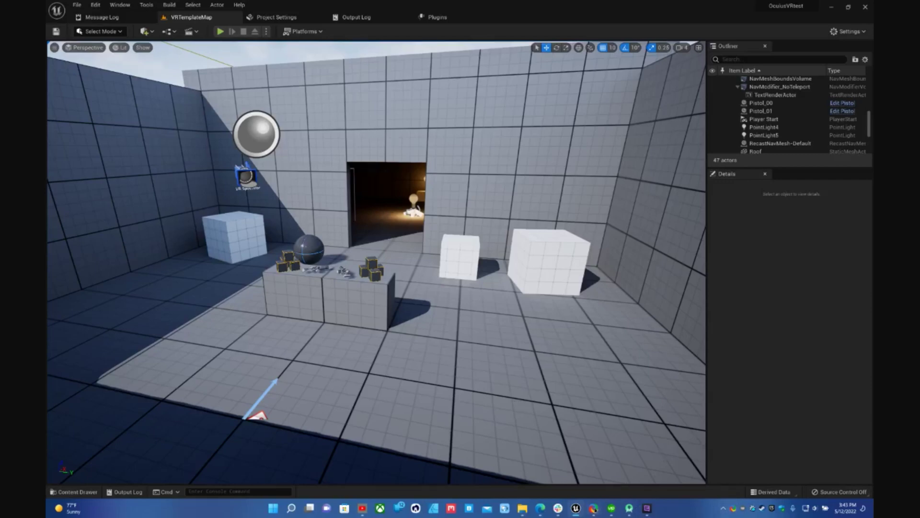
pyautogui.click(594, 508)
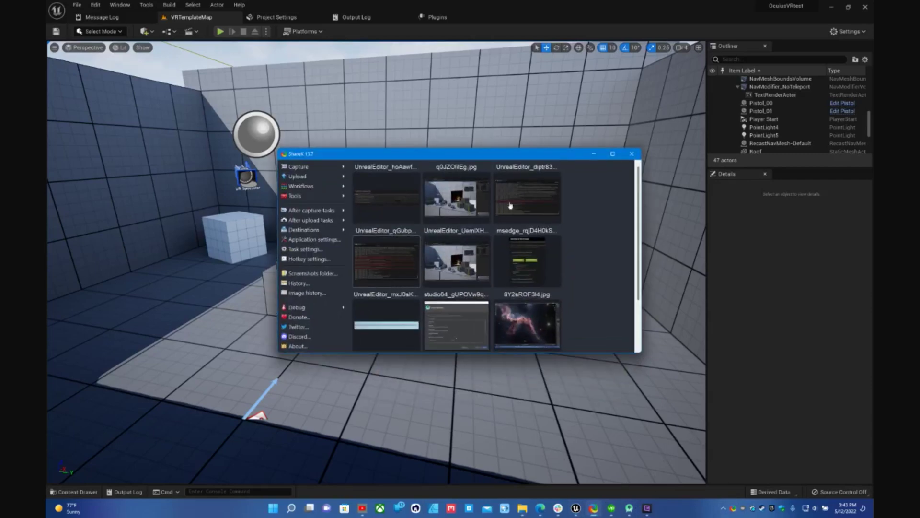
pyautogui.doubleClick(381, 268)
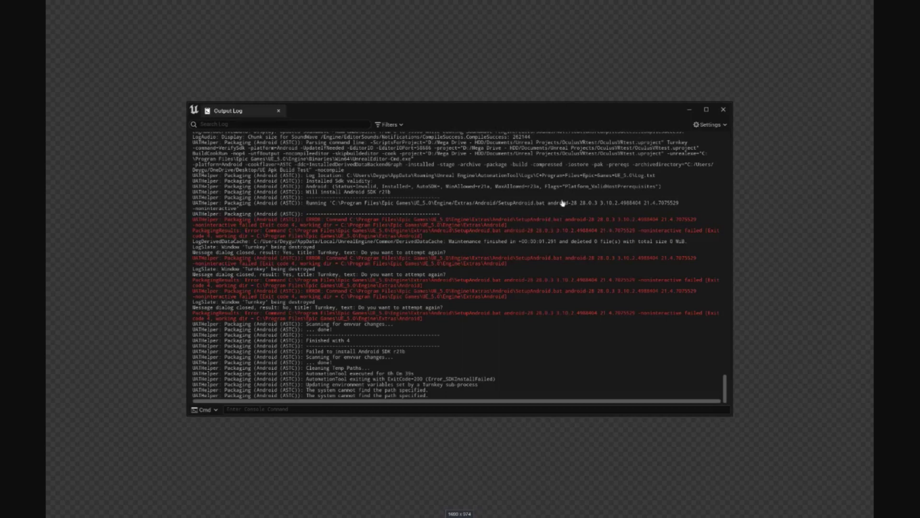
pyautogui.click(445, 274)
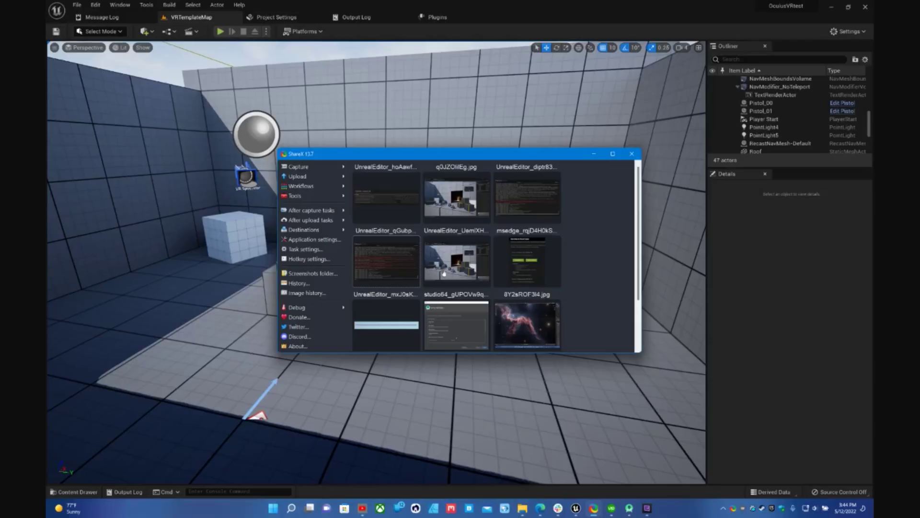
pyautogui.click(458, 197)
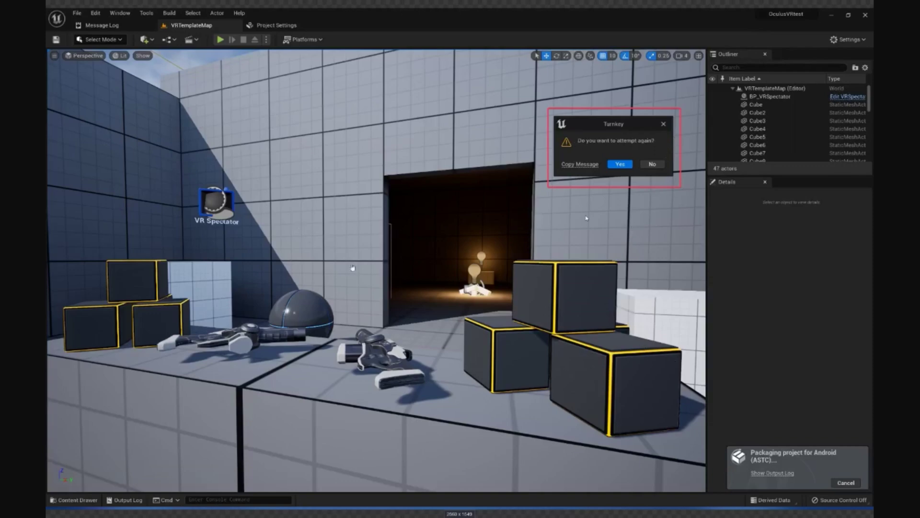
pyautogui.press('Right')
pyautogui.press('Right')
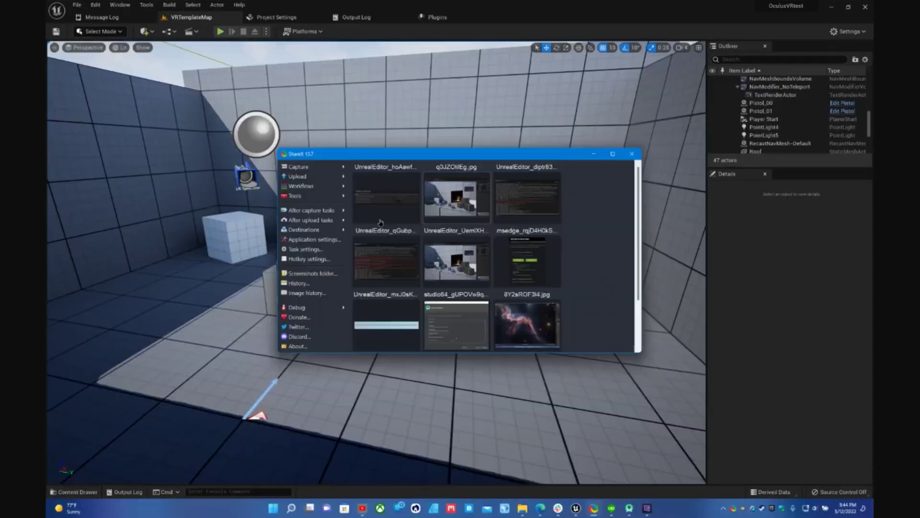
pyautogui.press('Escape')
pyautogui.click(632, 153)
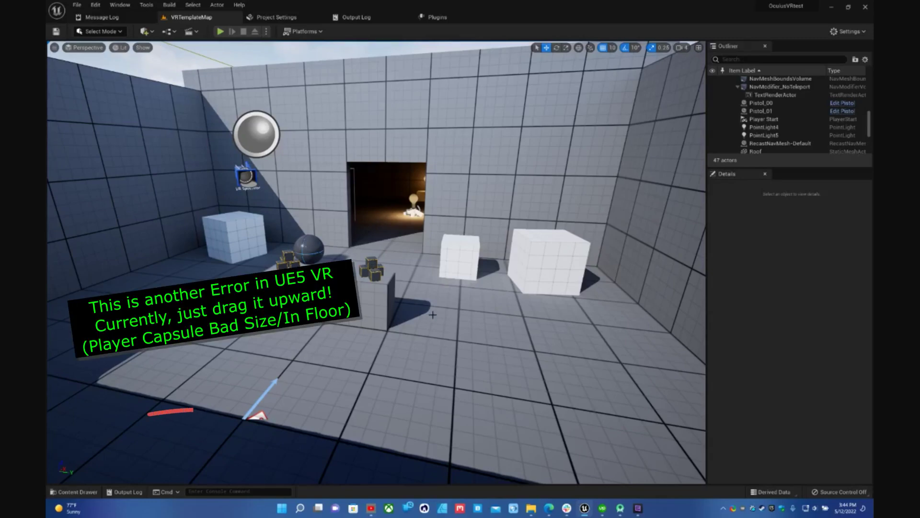
pyautogui.moveTo(433, 309); pyautogui.dragTo(327, 217, button='right')
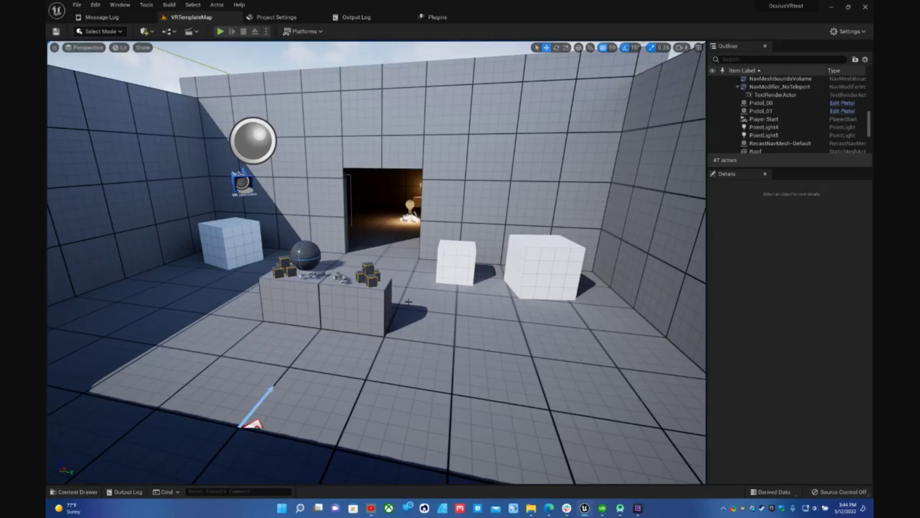
pyautogui.moveTo(407, 301); pyautogui.dragTo(382, 309, button='right')
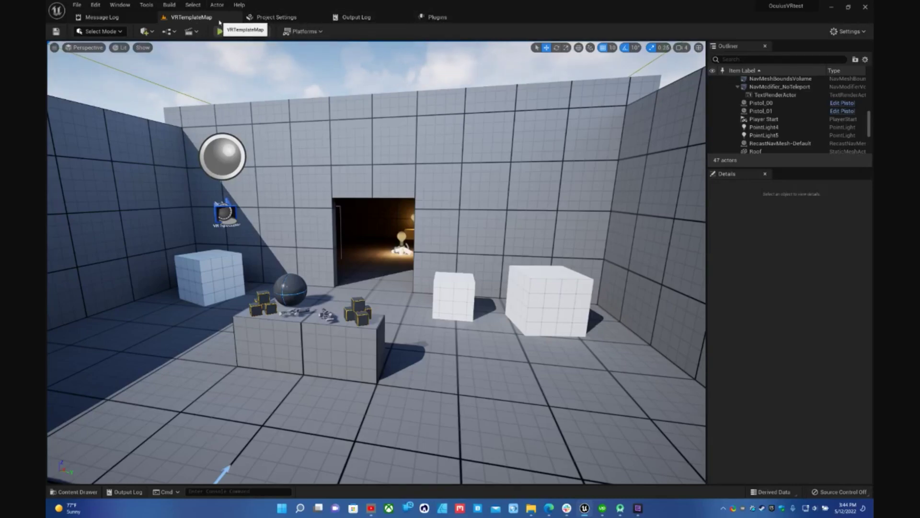
# Search the plugin list for openxr instead of ocu
pyautogui.click(437, 17)
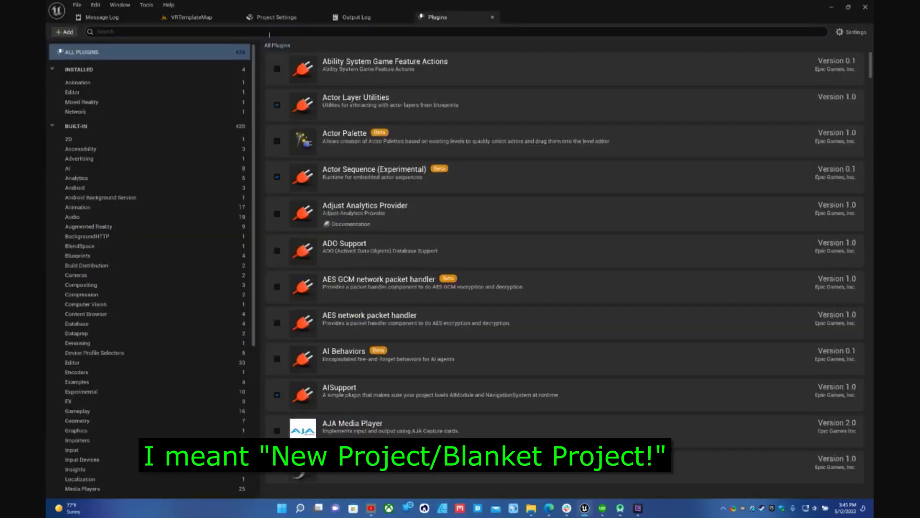
pyautogui.write('oculus')
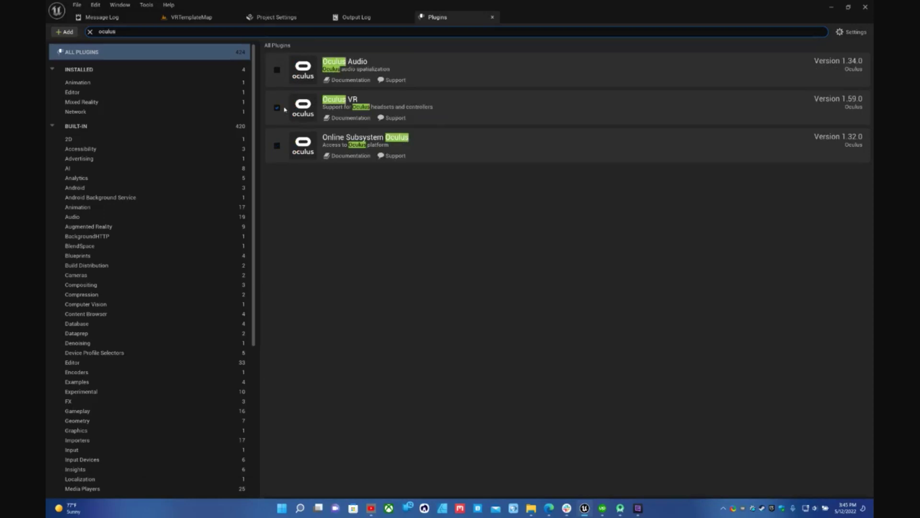
pyautogui.moveTo(116, 32); pyautogui.dragTo(77, 40)
pyautogui.write('openxr')
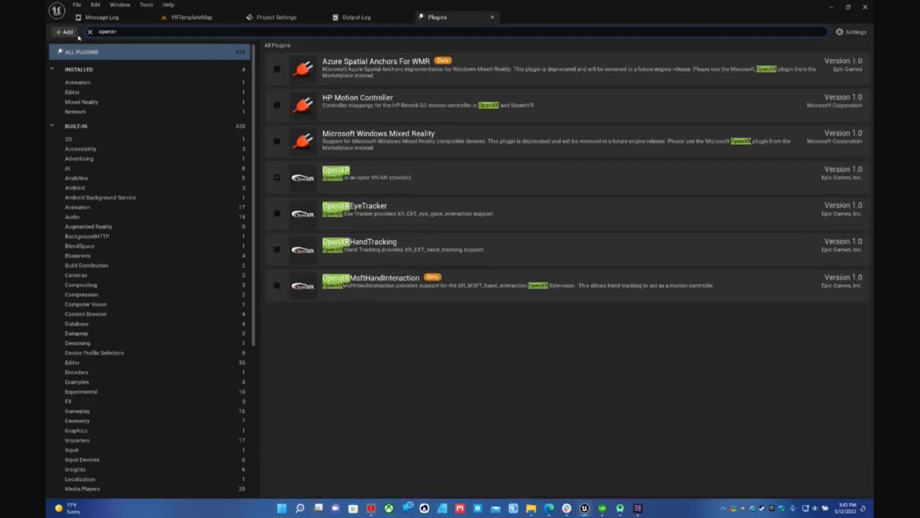
# Keep OpenXR enabled despite the OculusVR prompt, then go back to VRTemplateMap
pyautogui.click(277, 179)
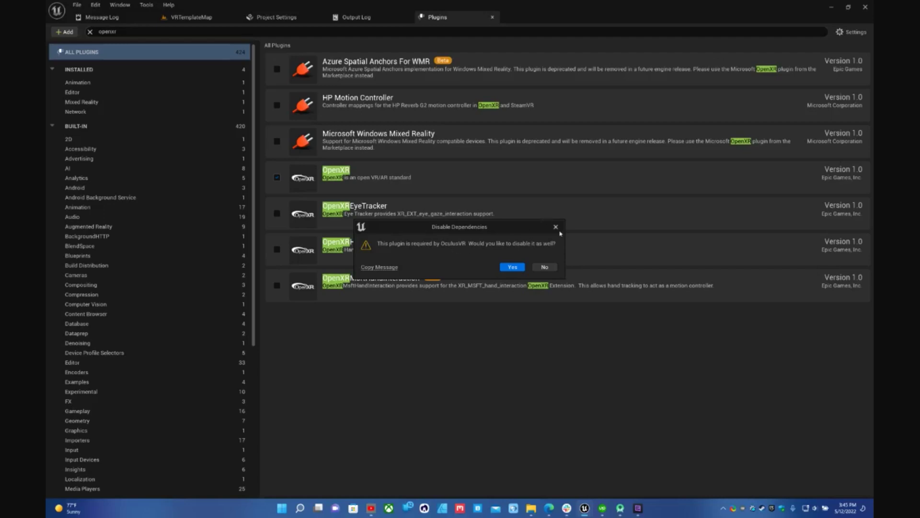
pyautogui.click(556, 227)
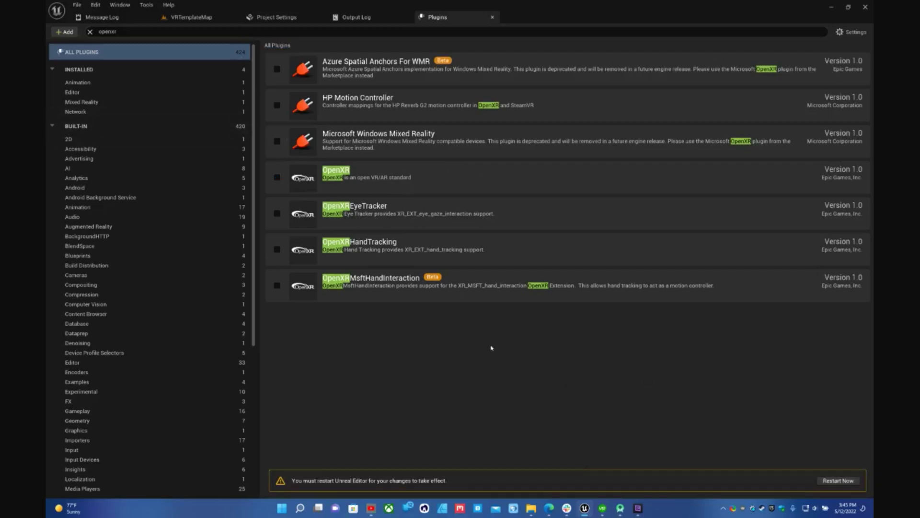
pyautogui.click(277, 177)
pyautogui.click(191, 17)
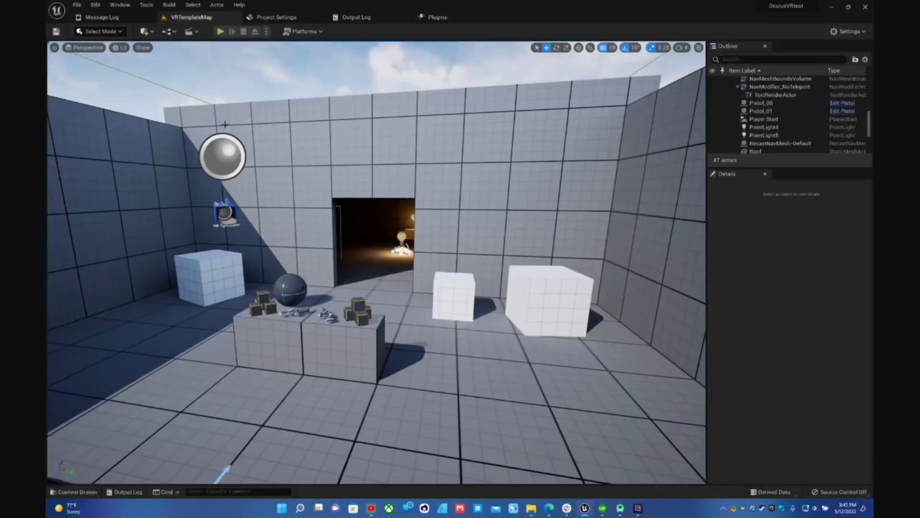
# Show the Engine Input page in Project Settings
pyautogui.click(271, 19)
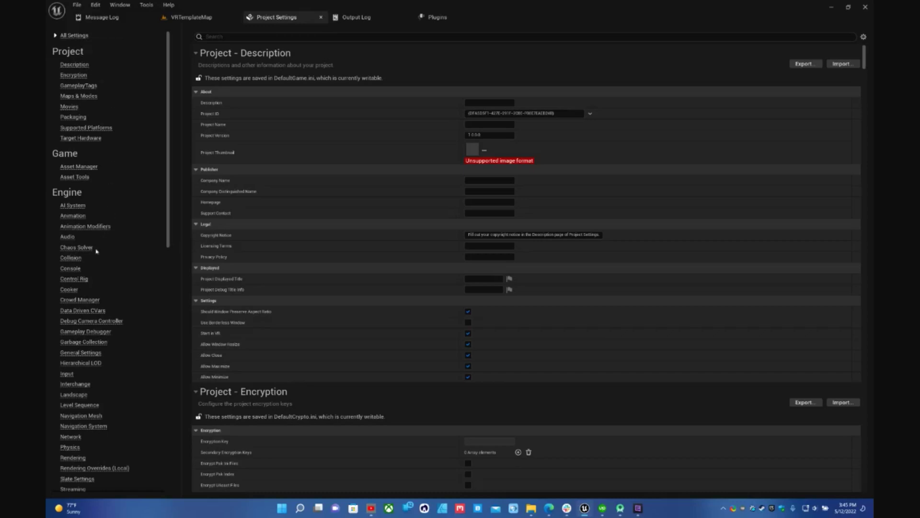
pyautogui.scroll(-10, 115, 298)
pyautogui.scroll(-3, 93, 326)
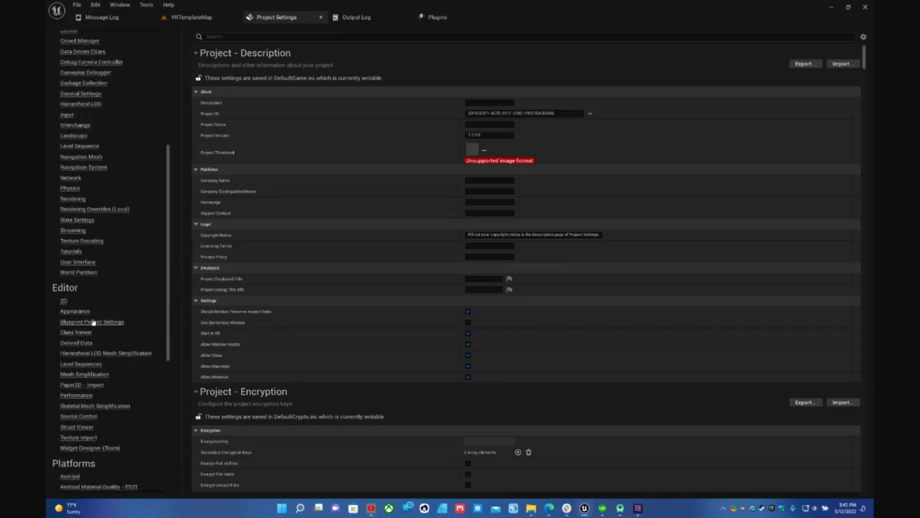
pyautogui.scroll(8, 93, 321)
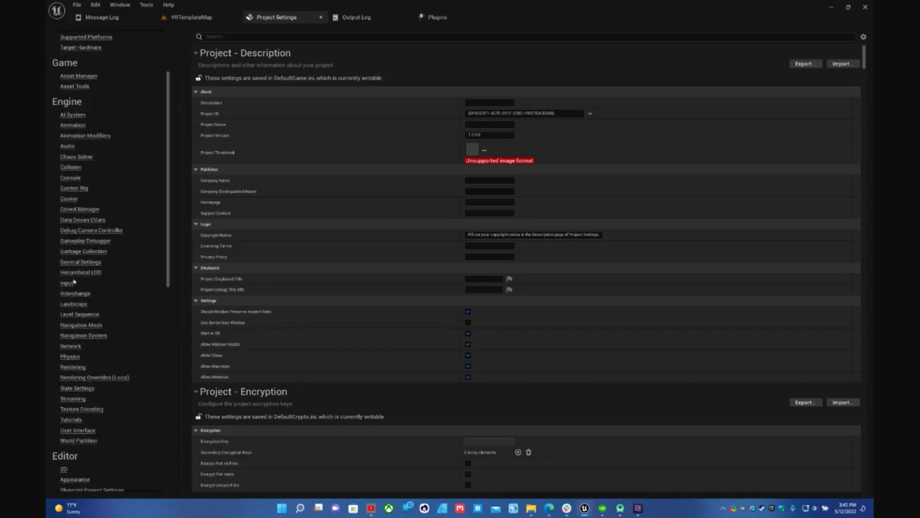
pyautogui.click(72, 283)
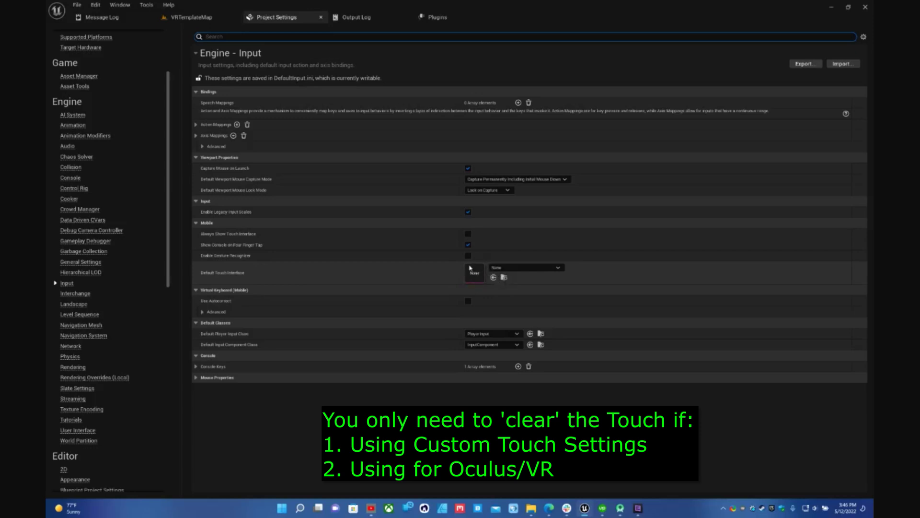
# Search the settings for Mobile HDR, then clear the search
pyautogui.click(233, 36)
pyautogui.write('hdr')
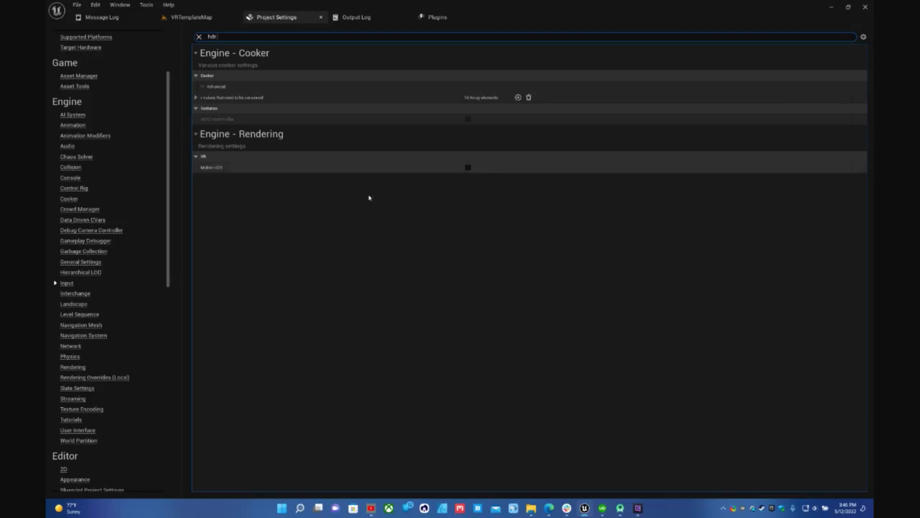
pyautogui.scroll(-3, 139, 258)
pyautogui.scroll(-2, 139, 257)
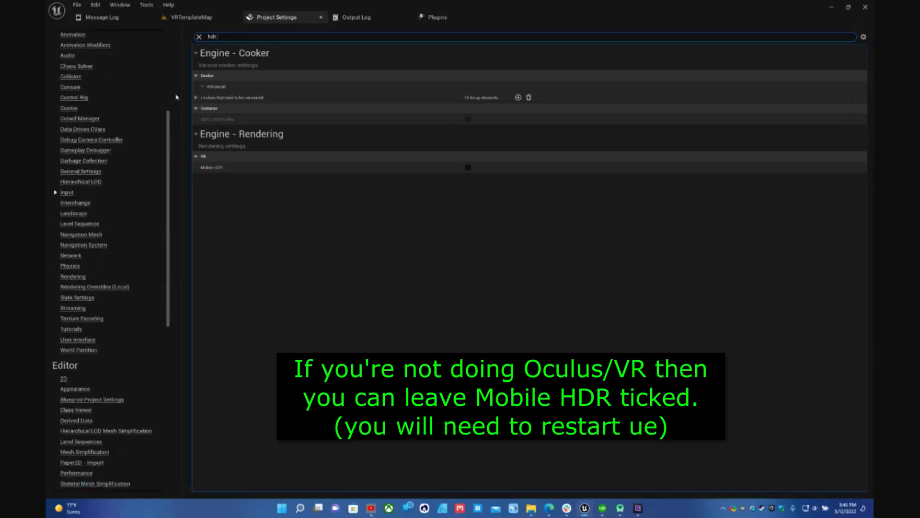
pyautogui.click(199, 37)
# Go to the Platforms Android SDK and Android settings pages
pyautogui.scroll(-3, 103, 381)
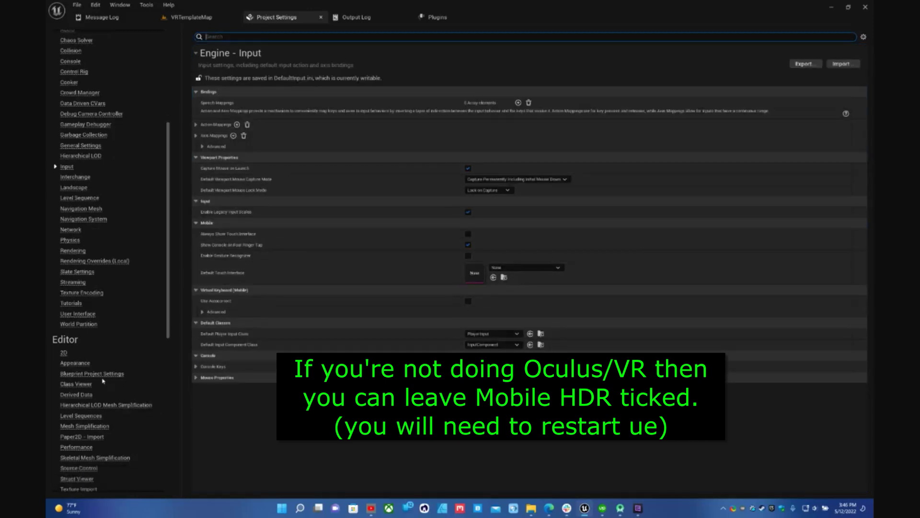
pyautogui.scroll(-10, 103, 381)
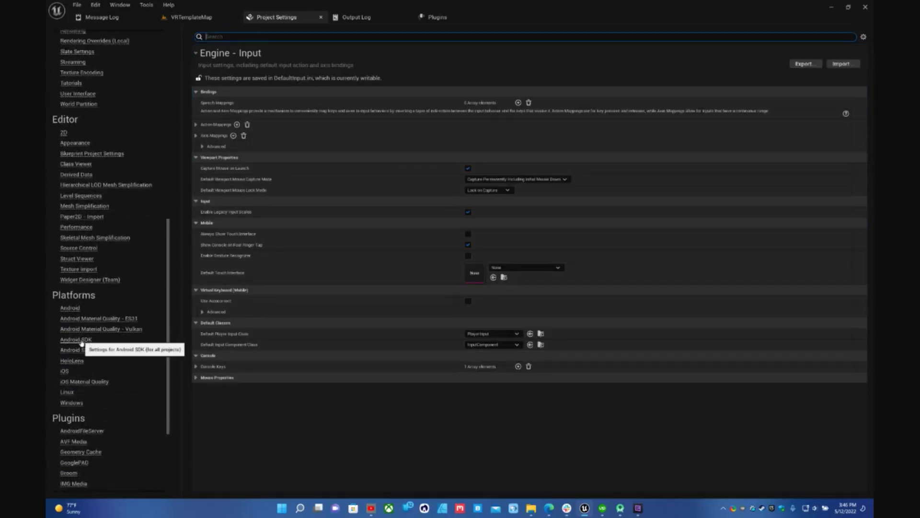
pyautogui.click(79, 339)
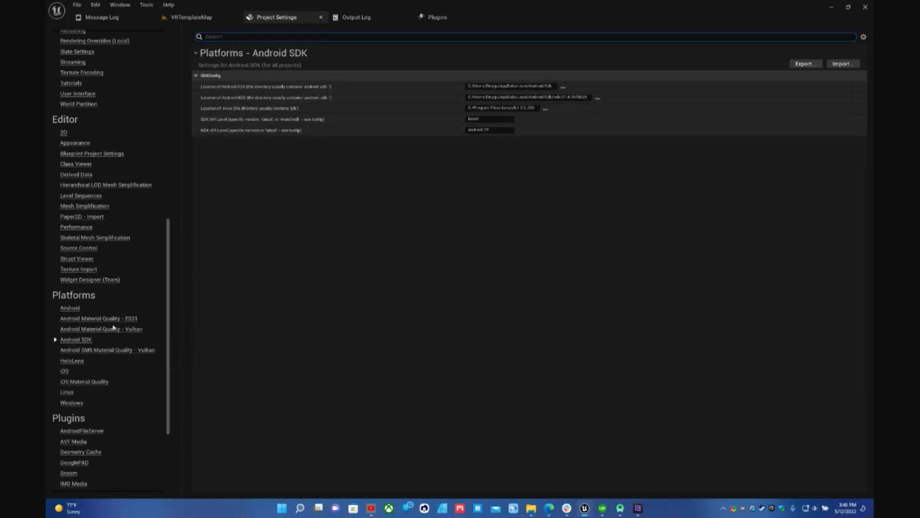
pyautogui.click(74, 309)
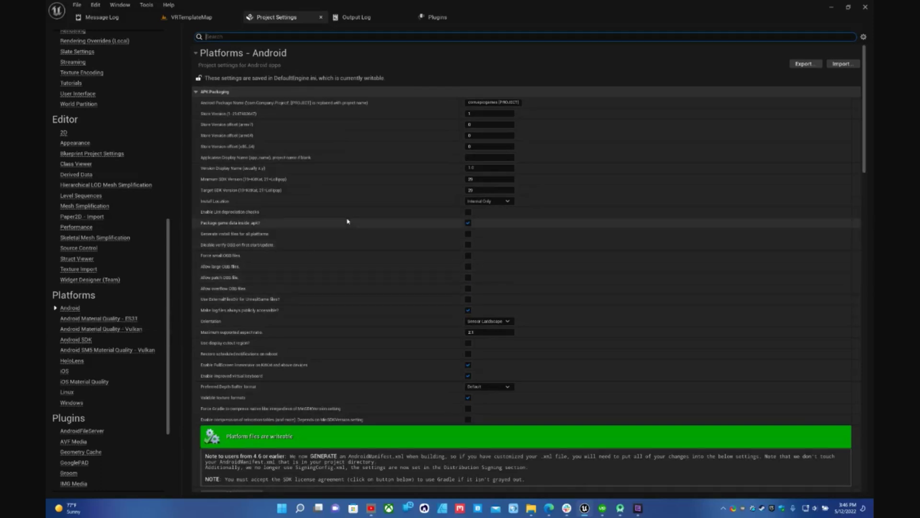
# Look through the Android APK Packaging settings, then minimize the editor to reveal the browser
pyautogui.scroll(-3, 423, 304)
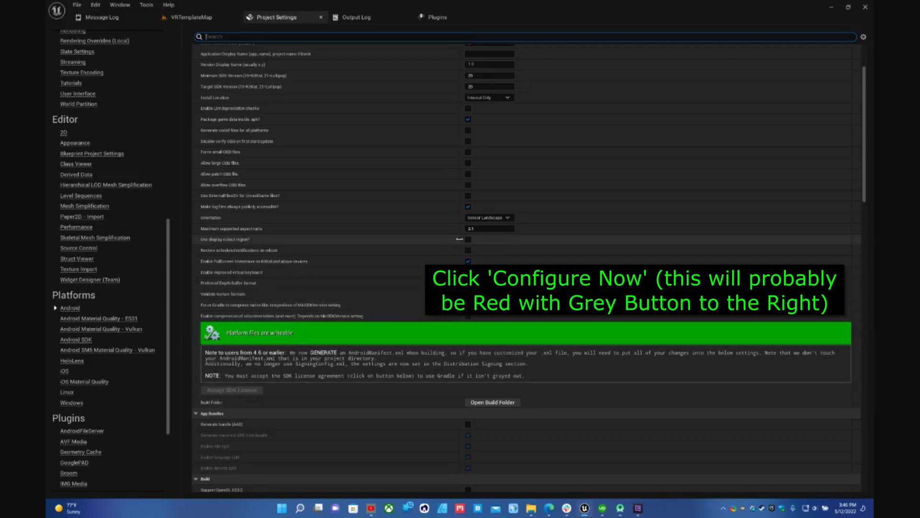
pyautogui.scroll(3, 431, 216)
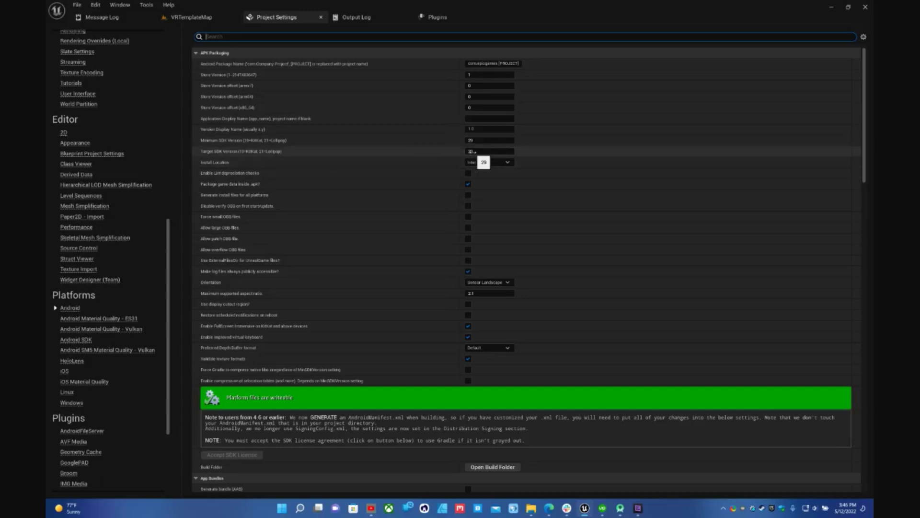
pyautogui.click(832, 8)
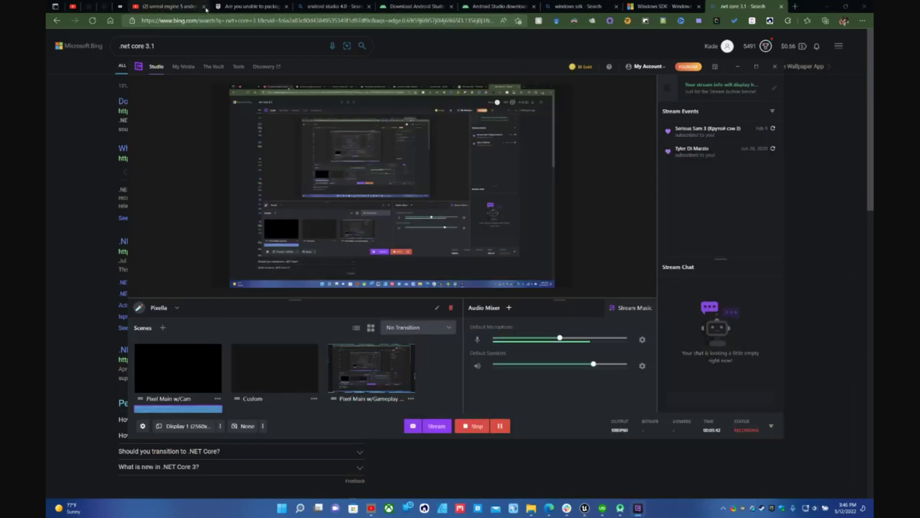
# Read the Oculus Unreal quick-start steps, then return to Unreal's Android project settings
pyautogui.click(120, 6)
pyautogui.click(85, 99)
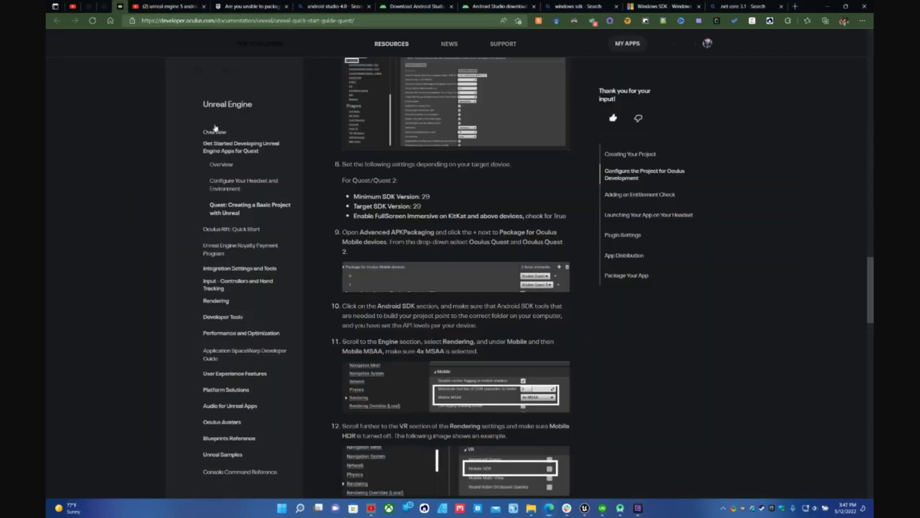
pyautogui.scroll(-1, 472, 259)
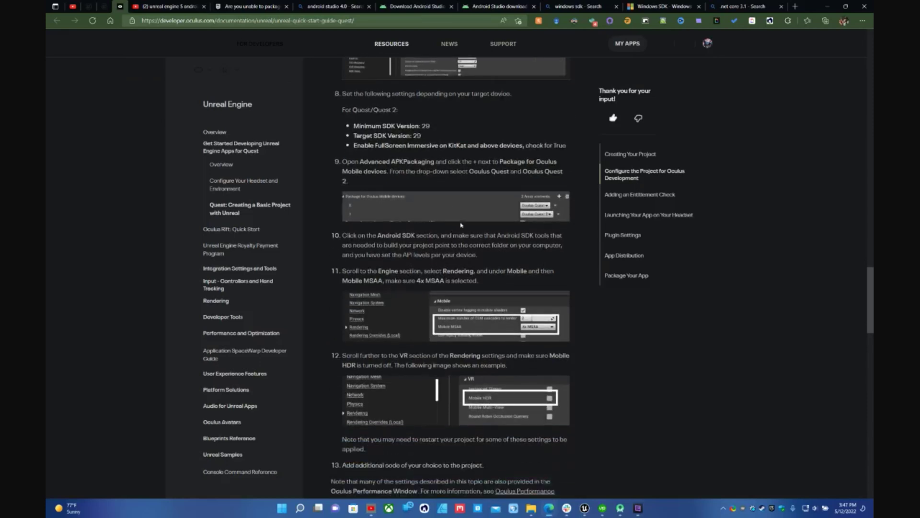
pyautogui.scroll(-4, 474, 280)
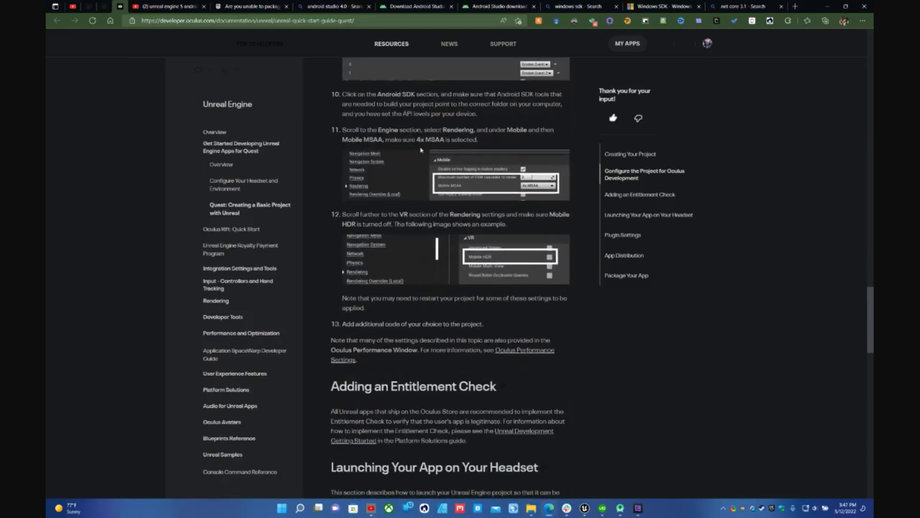
pyautogui.scroll(4, 455, 278)
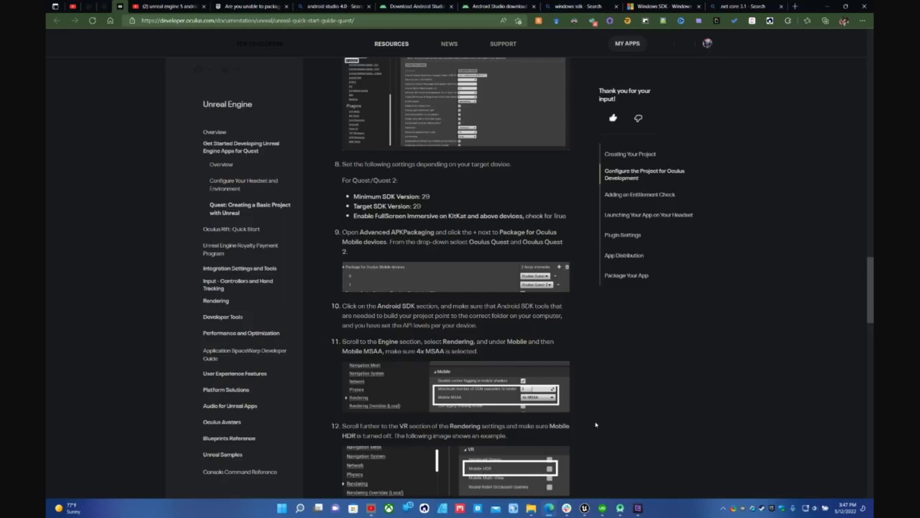
pyautogui.click(585, 508)
# Review the Android SDK, NDK and Java location paths, then minimize the editor
pyautogui.scroll(-1, 387, 348)
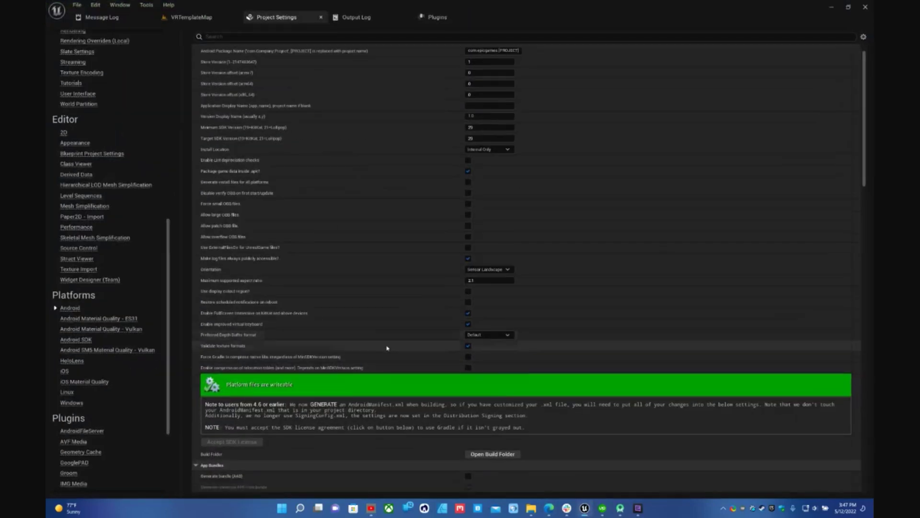
pyautogui.scroll(-5, 388, 348)
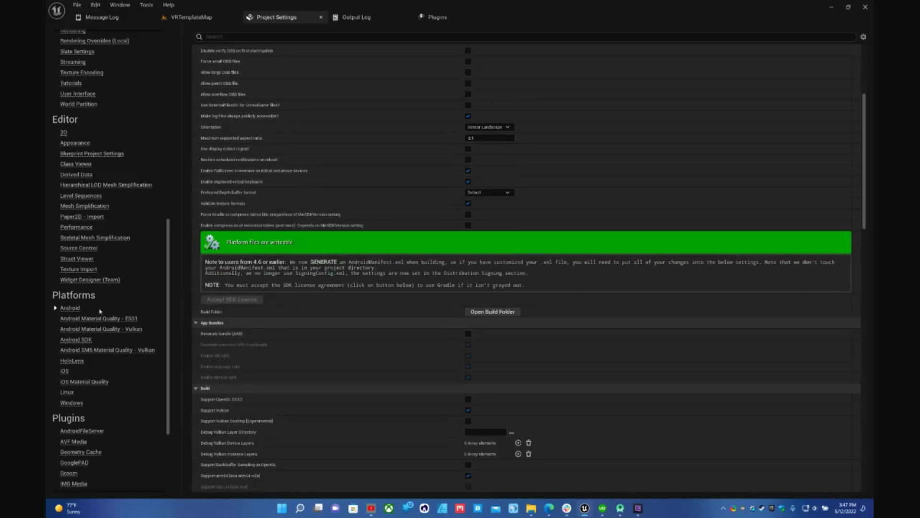
pyautogui.click(78, 341)
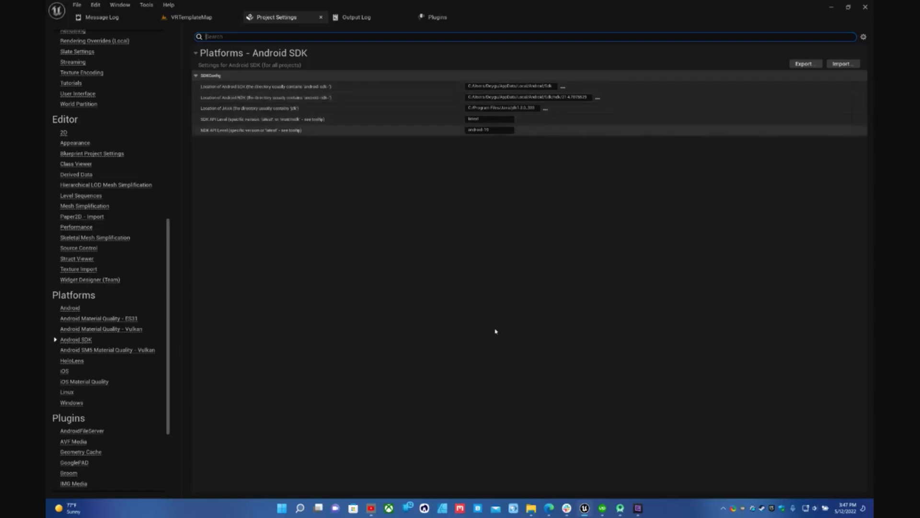
pyautogui.click(832, 7)
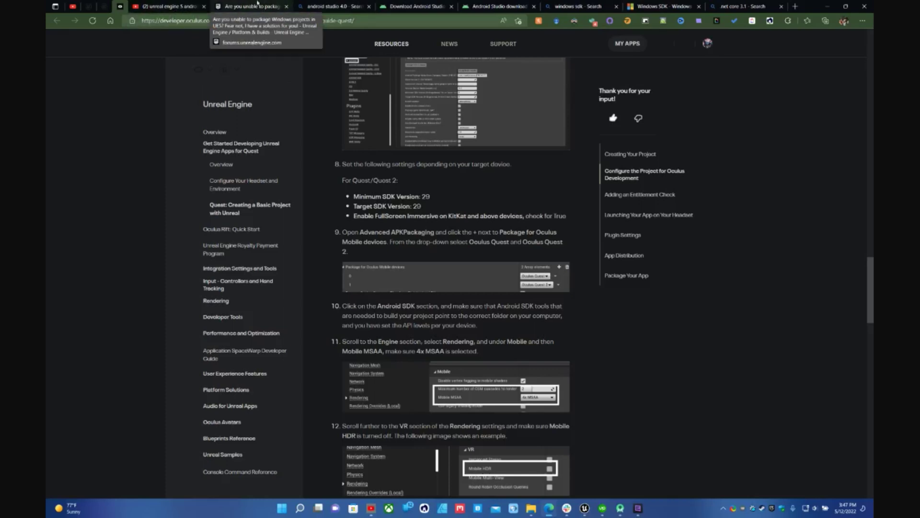
# Scan Bing's 'android studio 4.0' results and move on to the Download Android Studio page
pyautogui.click(351, 6)
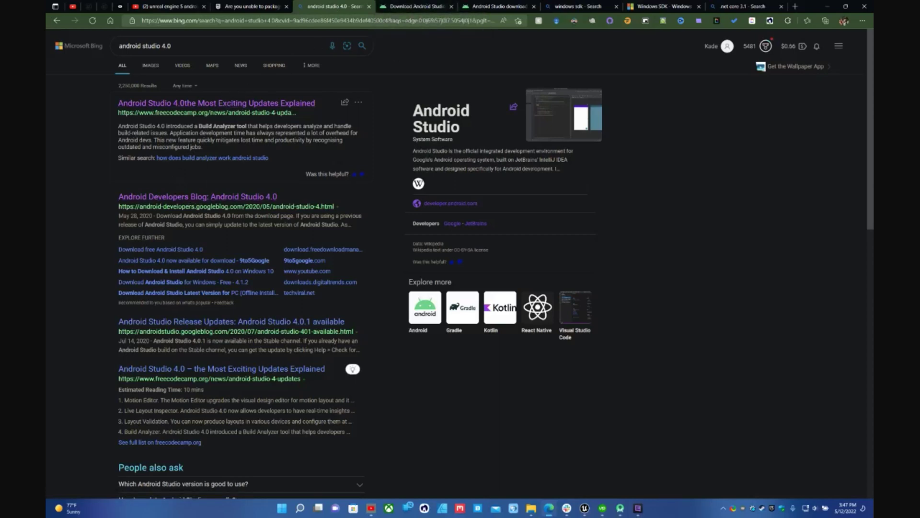
pyautogui.scroll(-3, 191, 263)
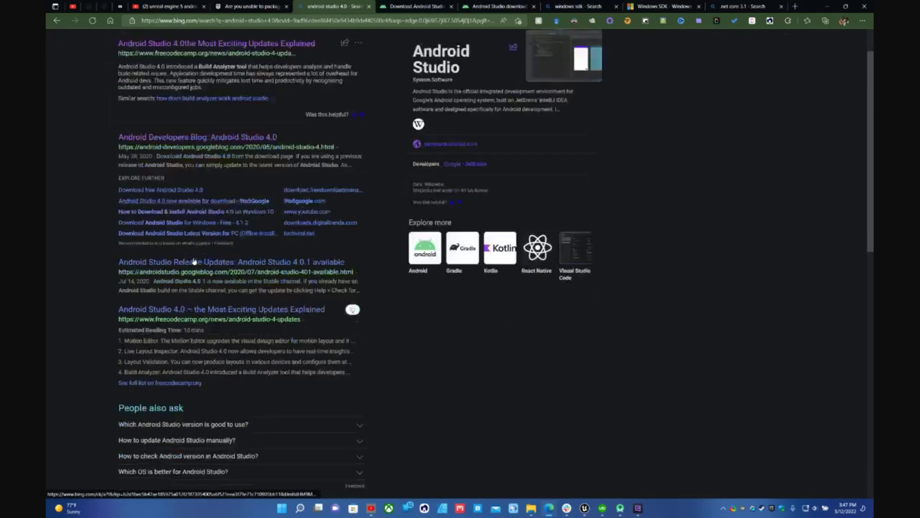
pyautogui.scroll(5, 191, 262)
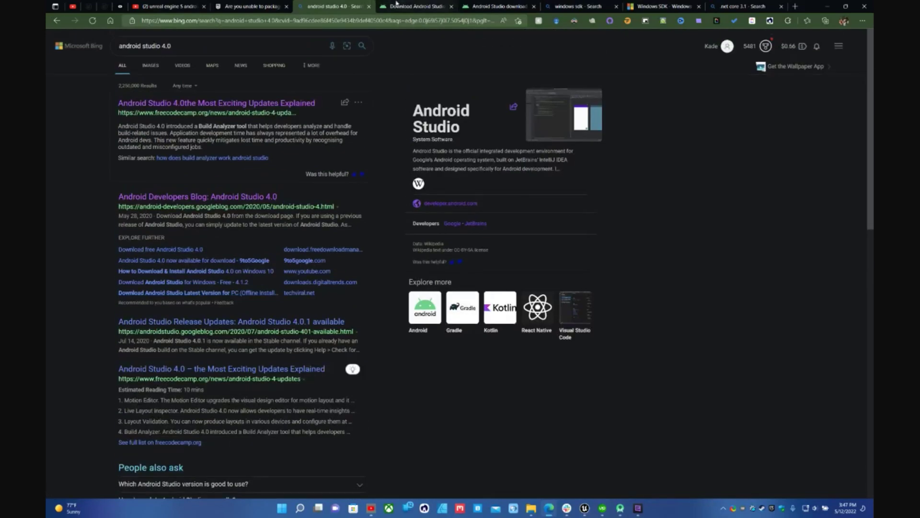
pyautogui.click(404, 7)
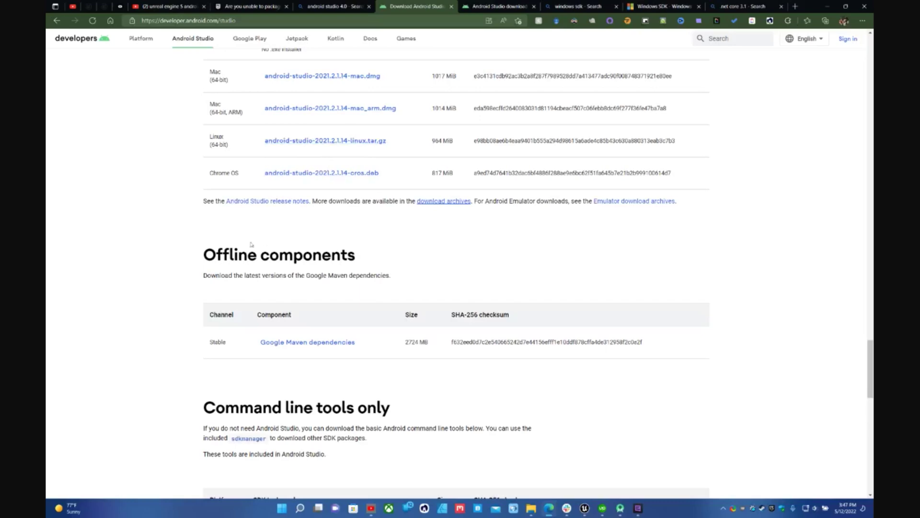
# Browse the developer.android.com/studio download options and open the download archives
pyautogui.scroll(7, 289, 237)
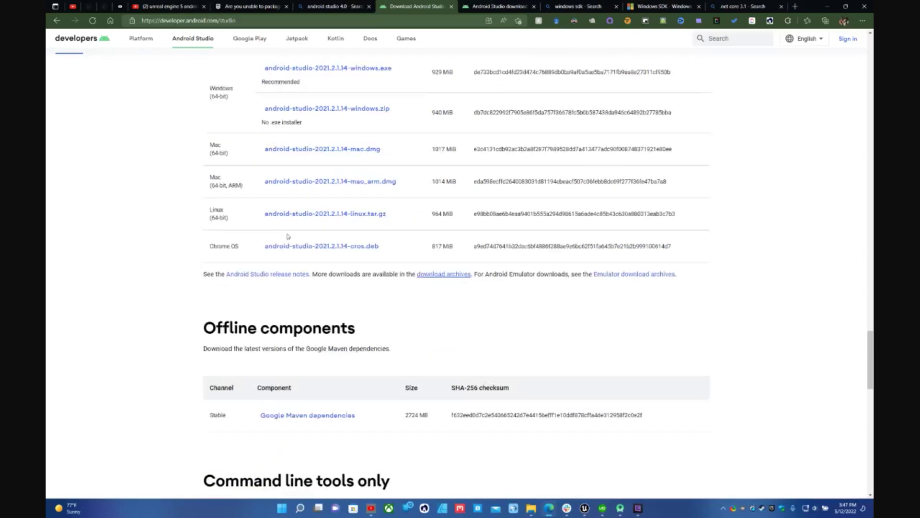
pyautogui.scroll(-2, 301, 246)
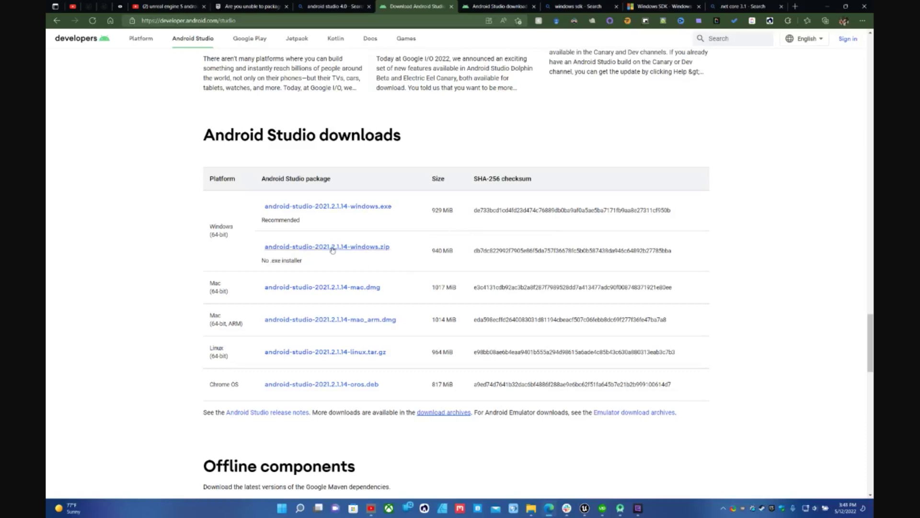
pyautogui.scroll(10, 341, 229)
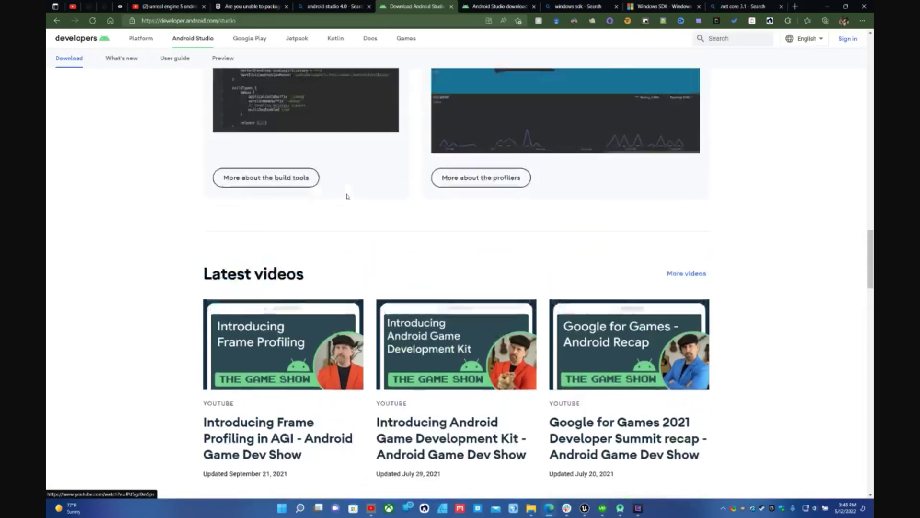
pyautogui.scroll(15, 347, 196)
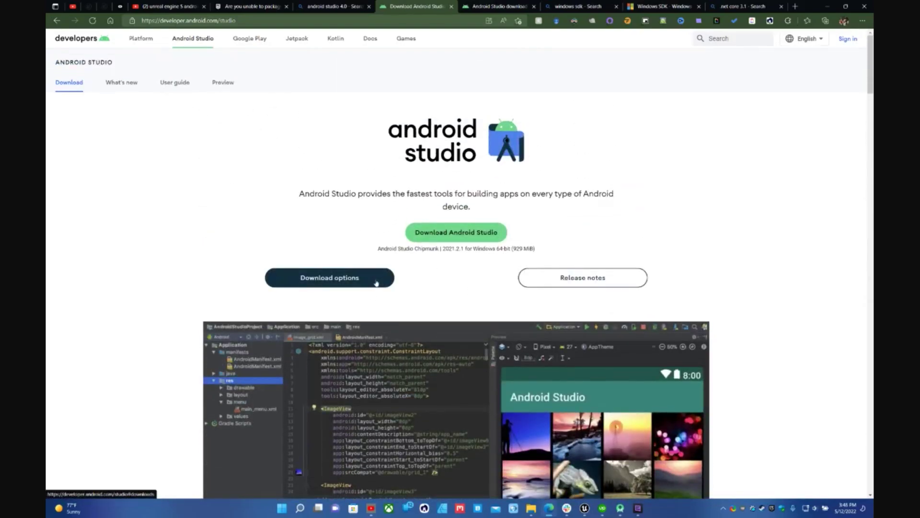
pyautogui.scroll(-15, 376, 283)
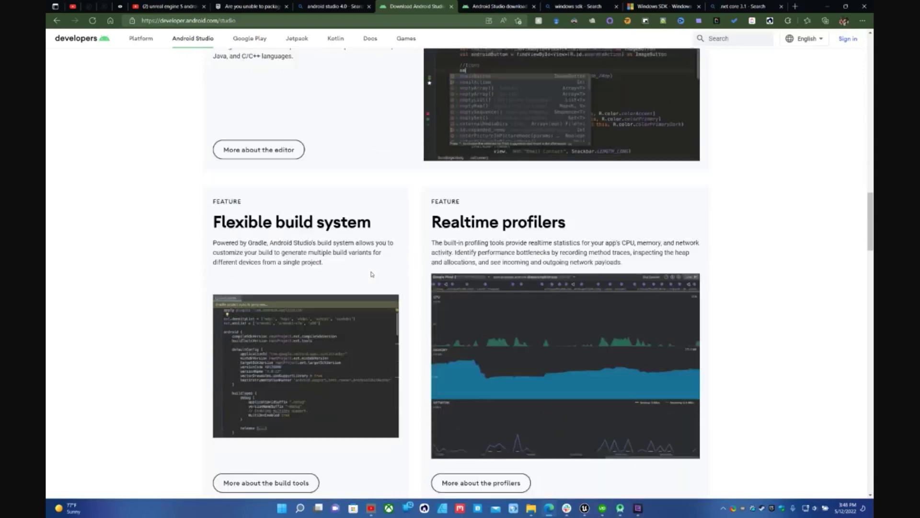
pyautogui.scroll(-15, 372, 275)
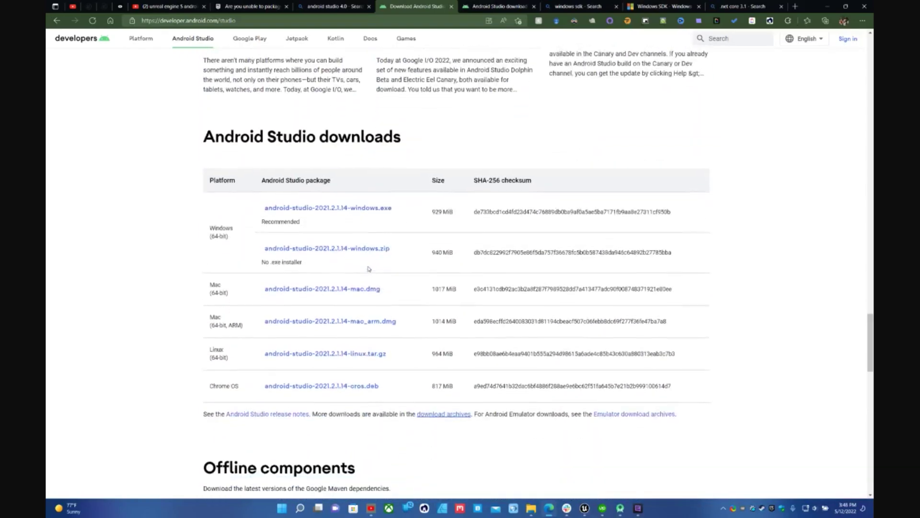
pyautogui.scroll(-5, 401, 257)
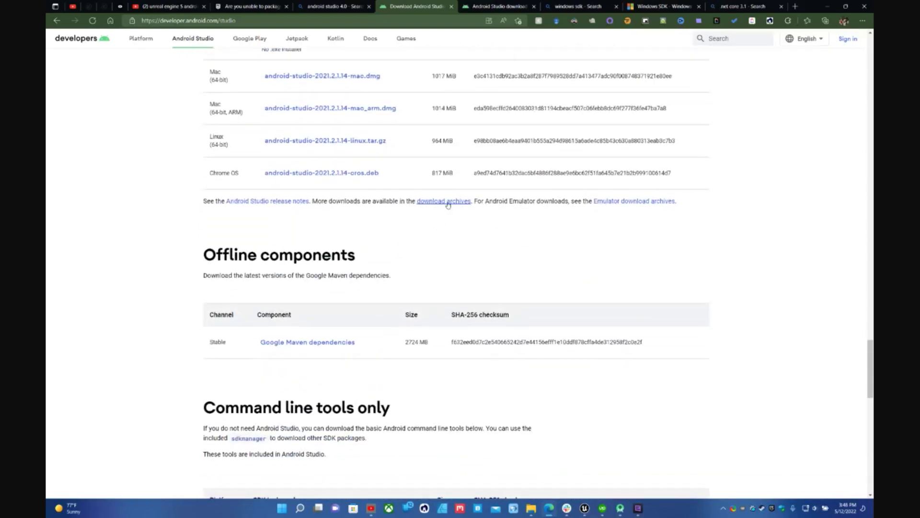
pyautogui.click(448, 203)
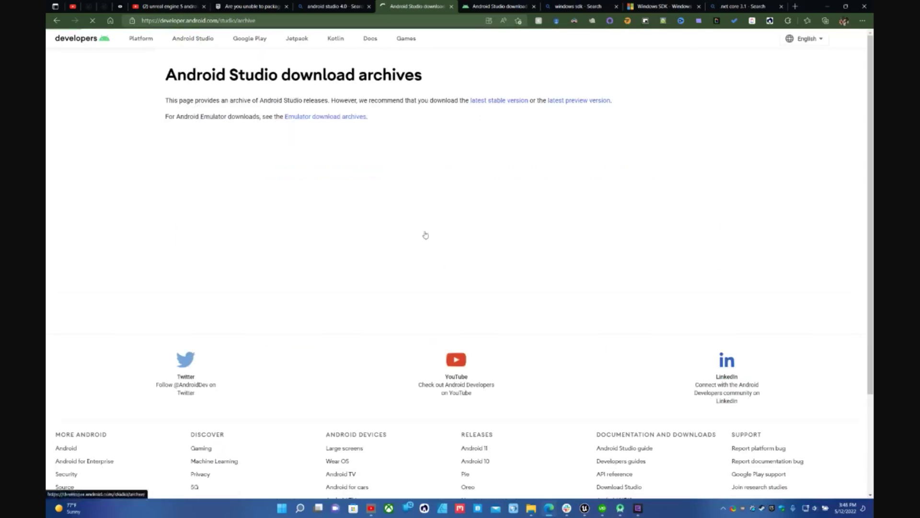
# Accept the archive terms and scroll down to Android Studio 4.0, released May 28, 2020
pyautogui.scroll(-20, 217, 285)
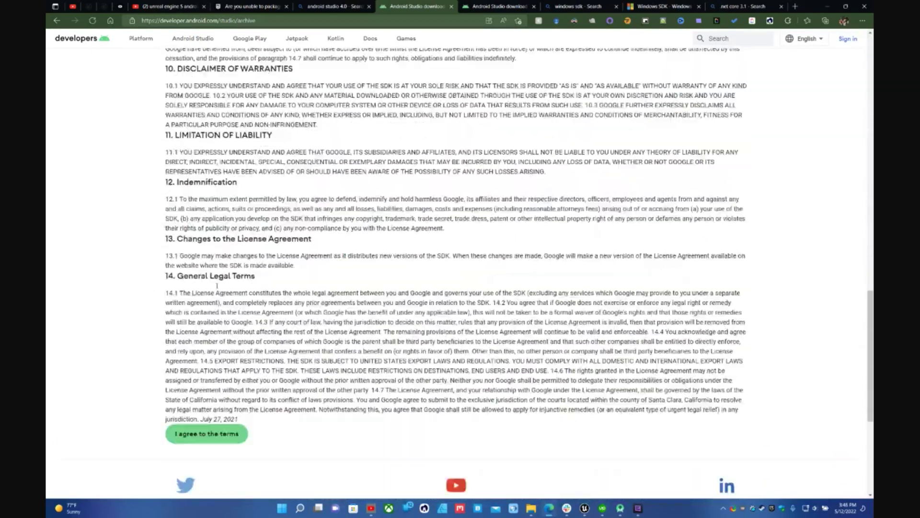
pyautogui.scroll(-5, 217, 286)
pyautogui.click(218, 179)
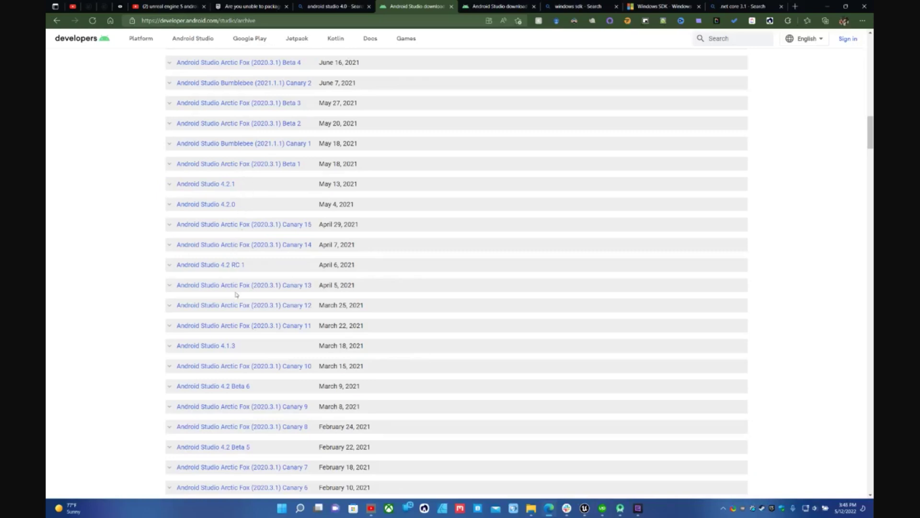
pyautogui.scroll(-6, 236, 294)
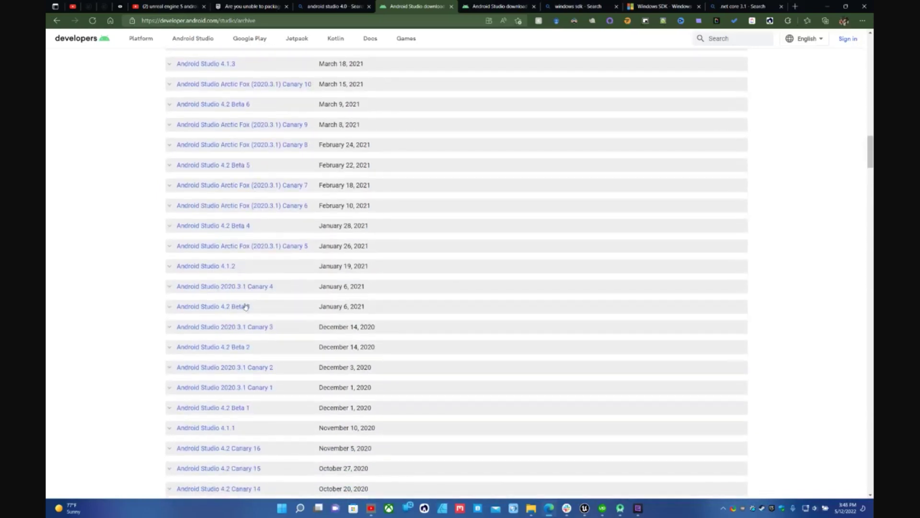
pyautogui.scroll(-3, 278, 369)
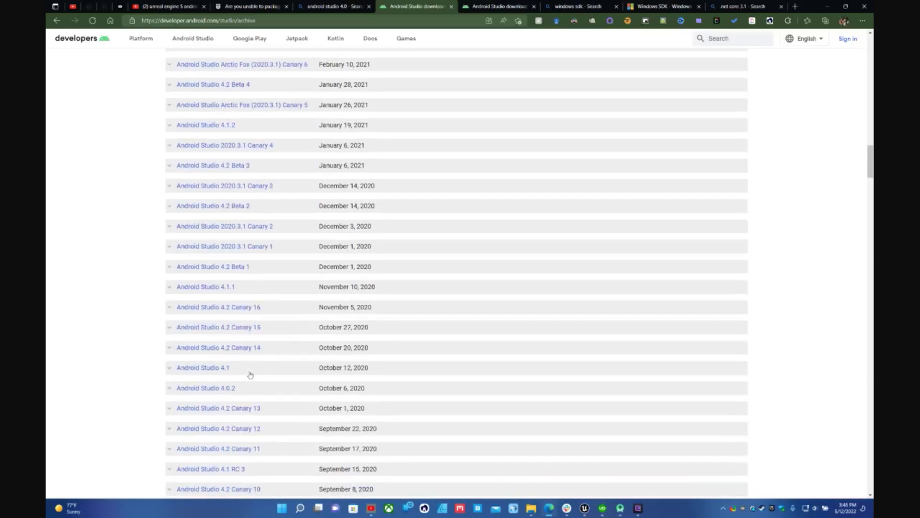
pyautogui.scroll(-3, 249, 379)
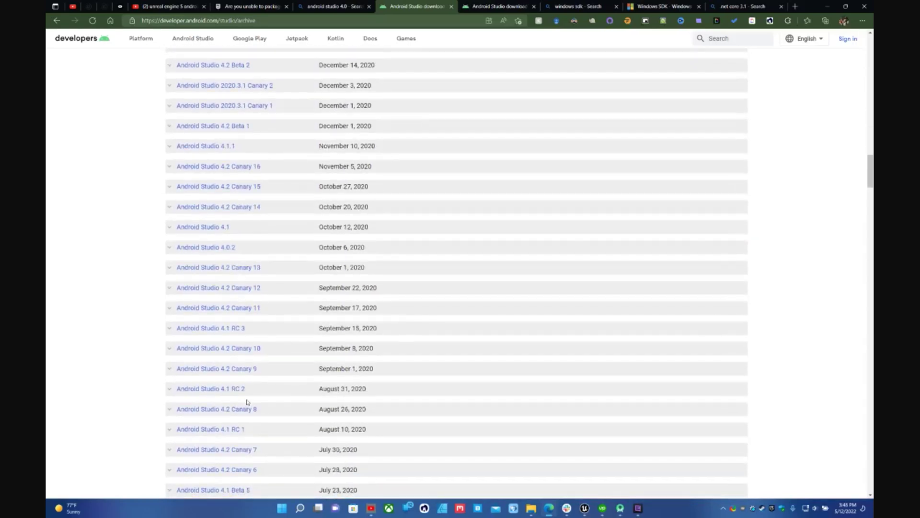
pyautogui.scroll(-3, 248, 405)
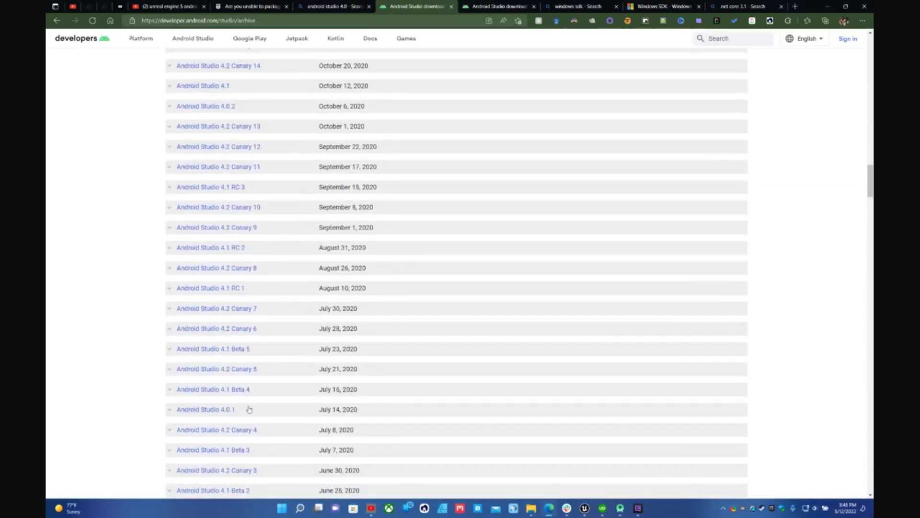
pyautogui.scroll(-4, 248, 408)
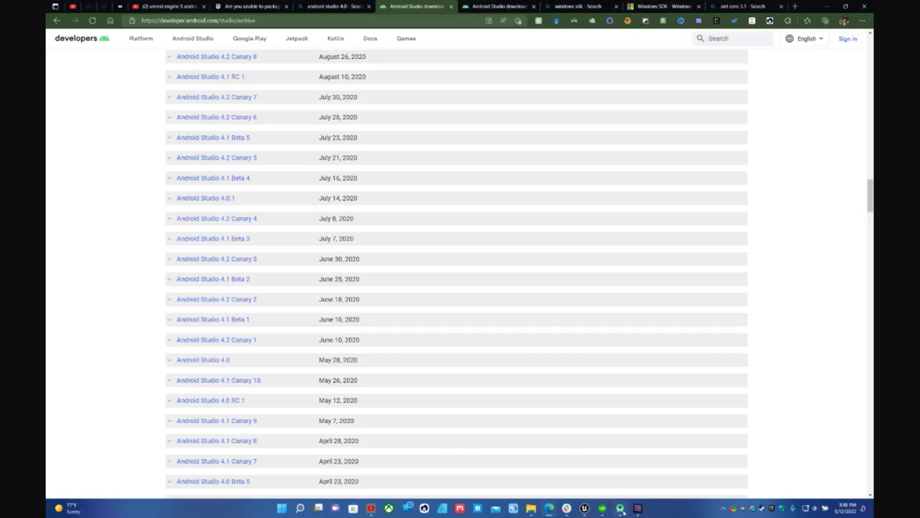
pyautogui.moveTo(623, 512)
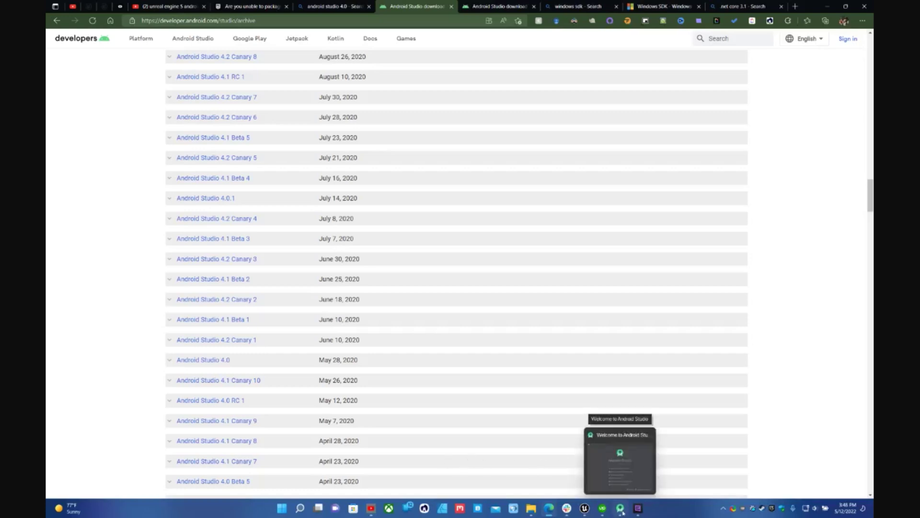
# Bring up the Android Studio 4.0 welcome window and open the SDK Manager from Configure
pyautogui.click(620, 460)
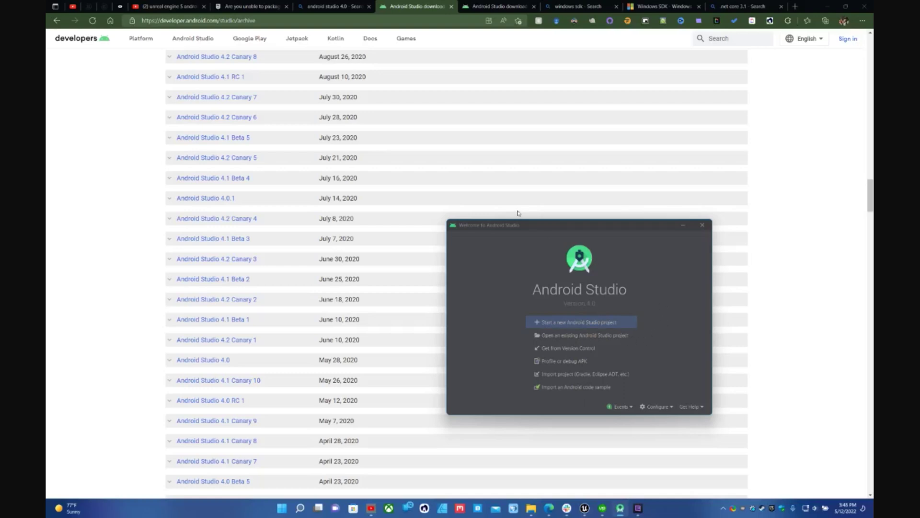
pyautogui.moveTo(537, 228); pyautogui.dragTo(479, 198)
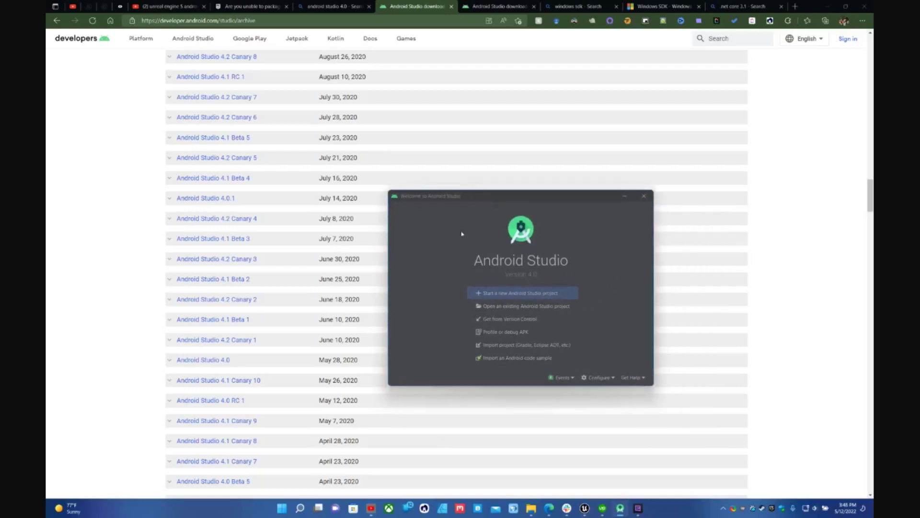
pyautogui.click(599, 378)
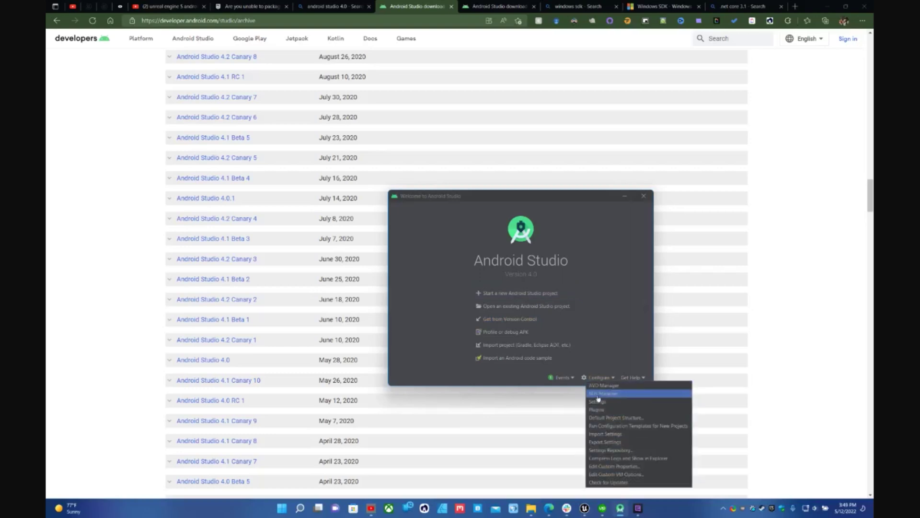
pyautogui.click(610, 394)
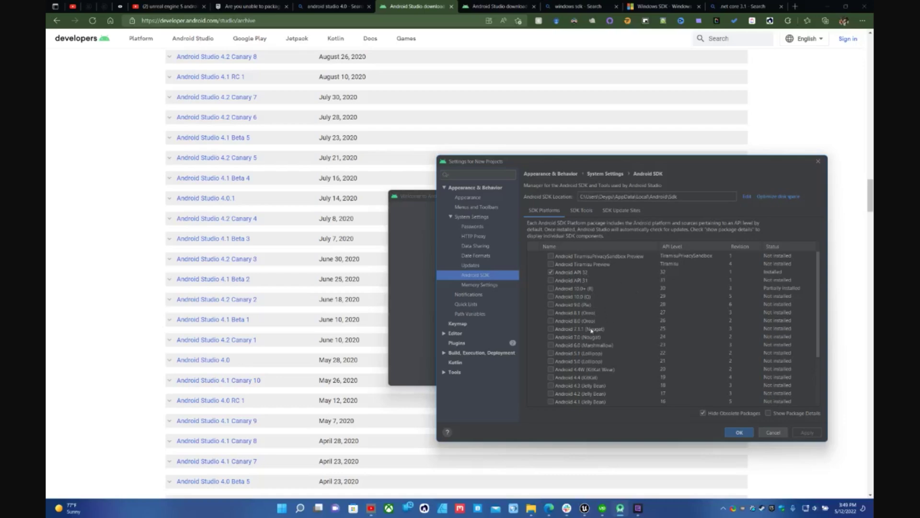
# Check the SDK Tools tab for the installed NDK, then close the settings dialog
pyautogui.click(581, 210)
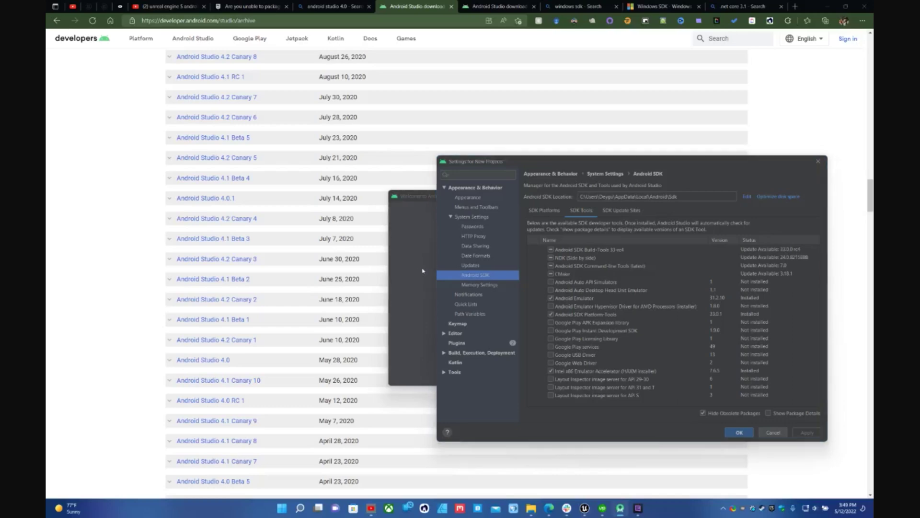
pyautogui.click(819, 161)
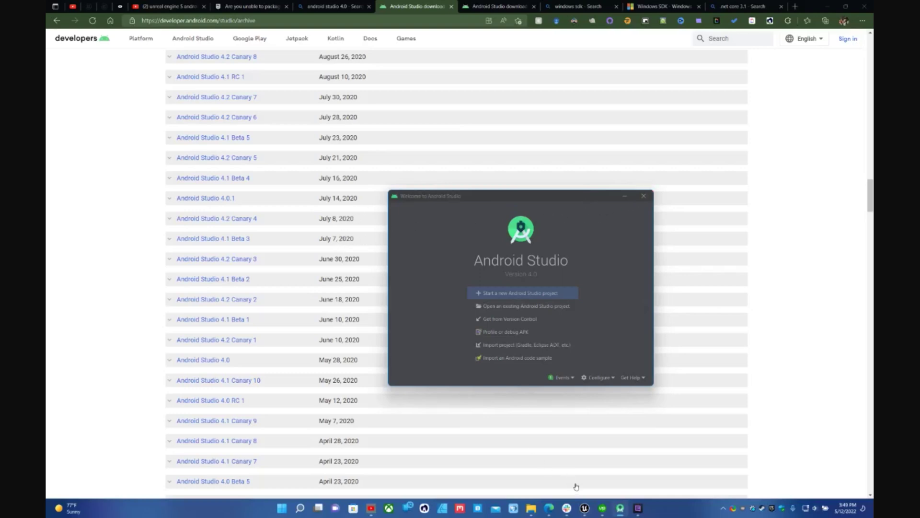
# Dismiss Android Studio and bring back Project Settings' Android SDK page with SDK, NDK and Java locations
pyautogui.click(584, 509)
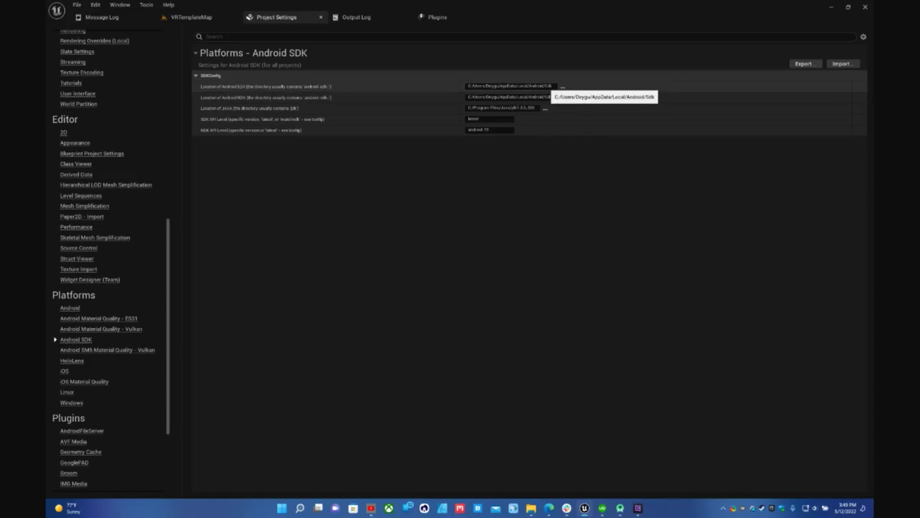
pyautogui.write('C:/Users/Deygu/AppData/Local/Android/Sdk/ndk/21.4.7075529')
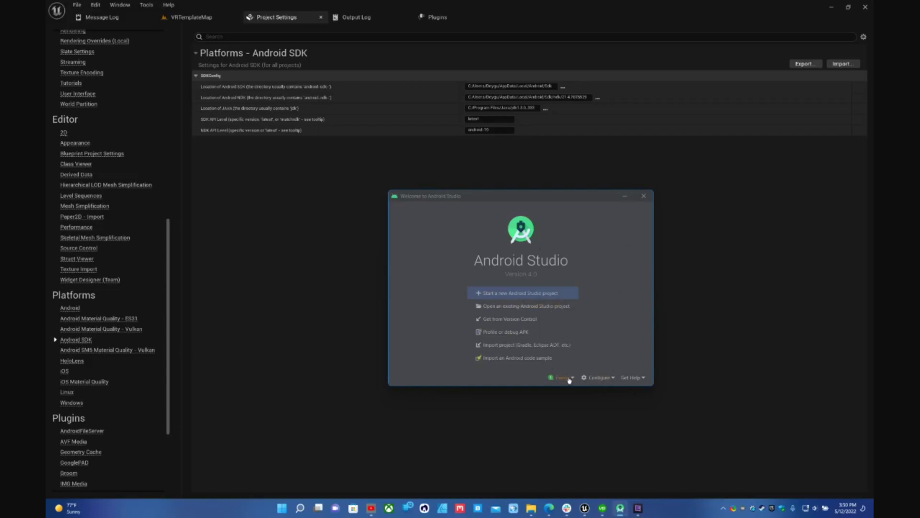
pyautogui.click(738, 259)
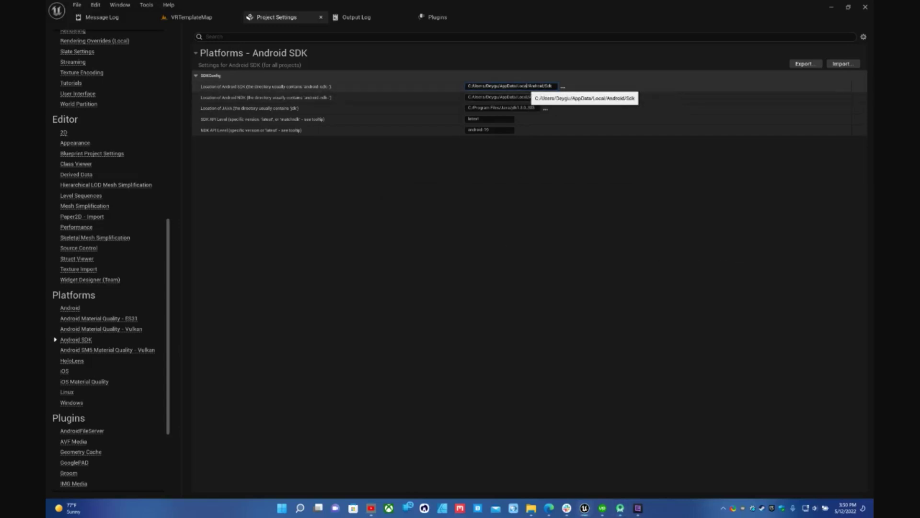
pyautogui.click(518, 87)
pyautogui.hotkey('ctrl', 'c')
pyautogui.click(590, 263)
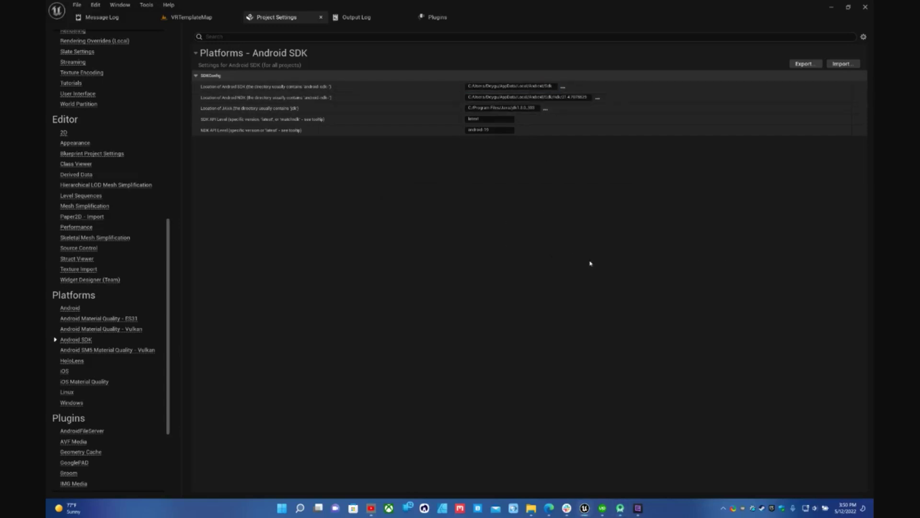
pyautogui.moveTo(530, 508)
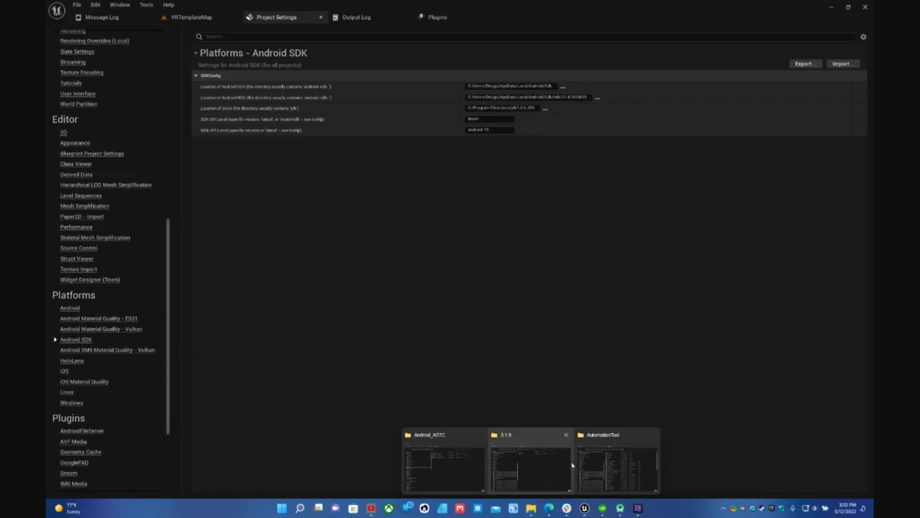
# Close the AutomationTool Explorer window and open a fresh File Explorer window
pyautogui.rightClick(627, 440)
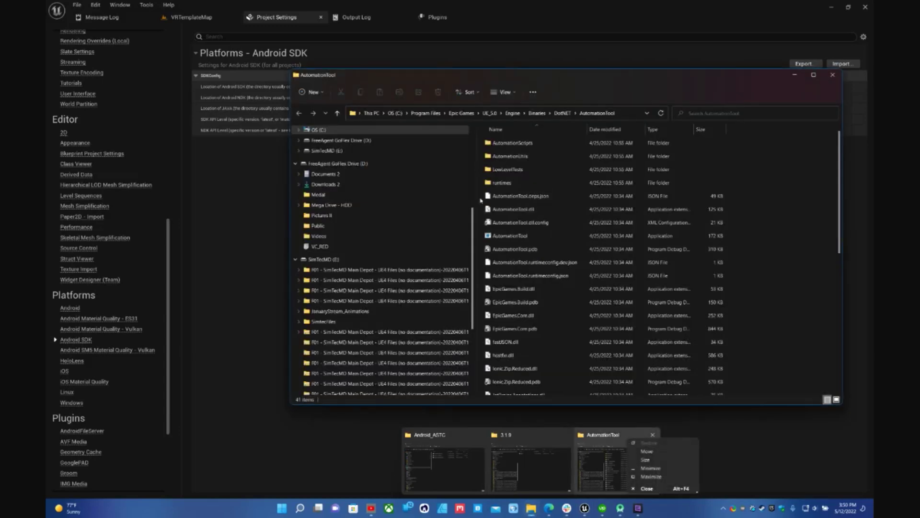
pyautogui.click(652, 487)
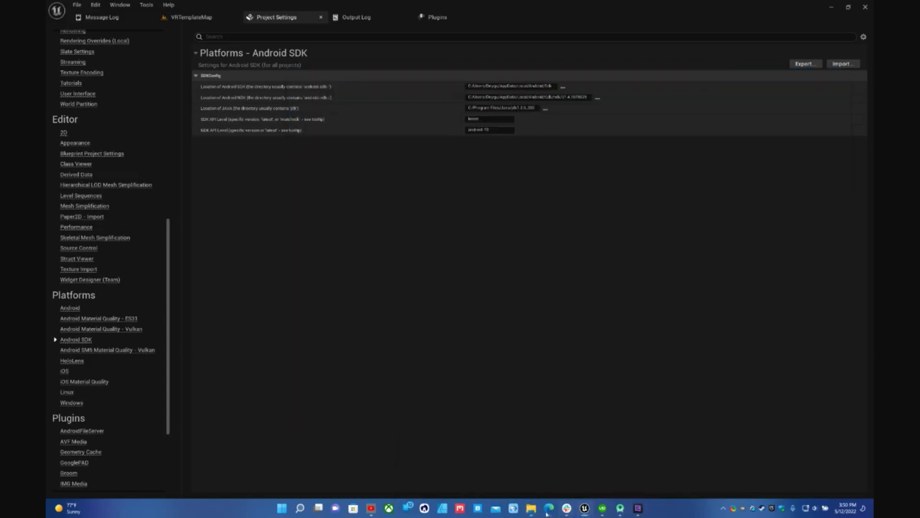
pyautogui.rightClick(531, 509)
pyautogui.click(518, 398)
# Go to the pasted Android Sdk folder path, copy that path, and close the window
pyautogui.click(437, 125)
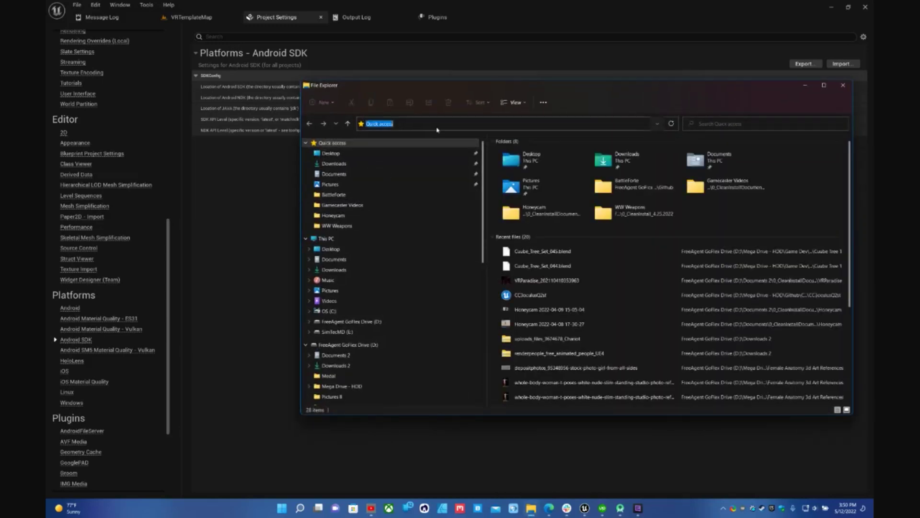
pyautogui.hotkey('ctrl', 'v')
pyautogui.press('Return')
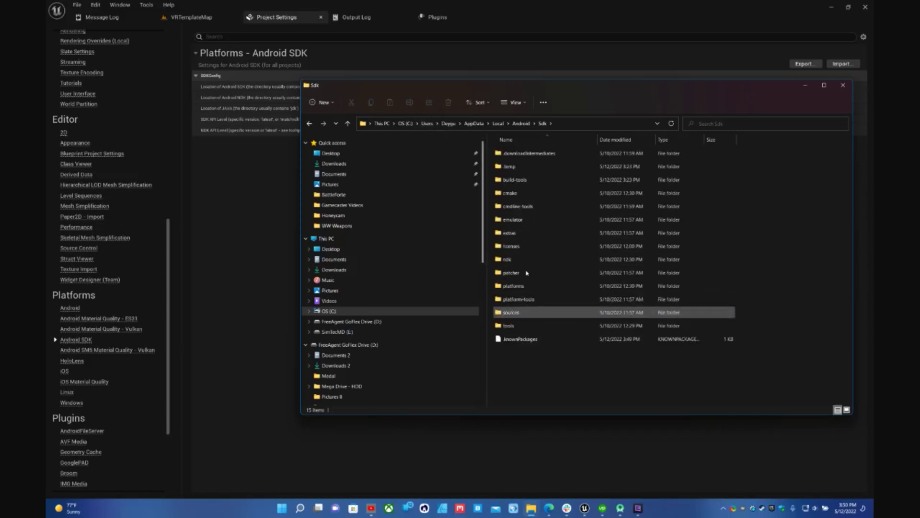
pyautogui.click(582, 125)
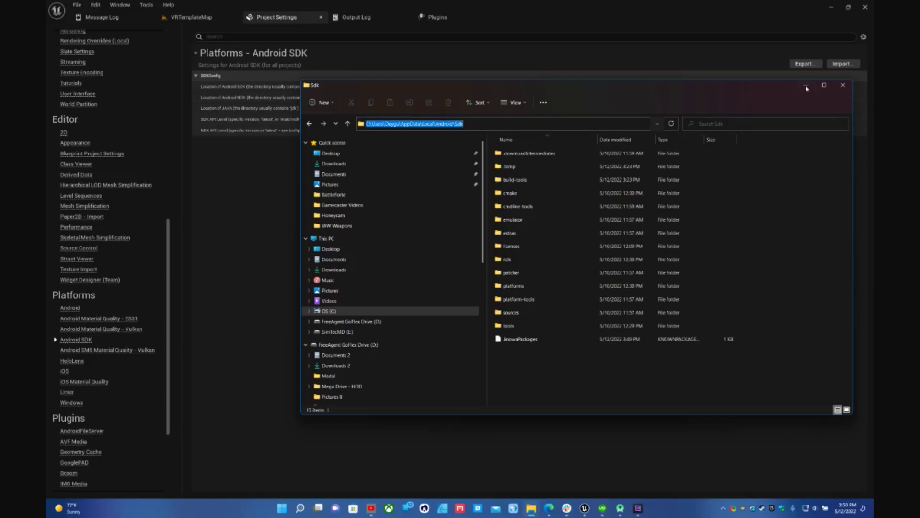
pyautogui.click(843, 85)
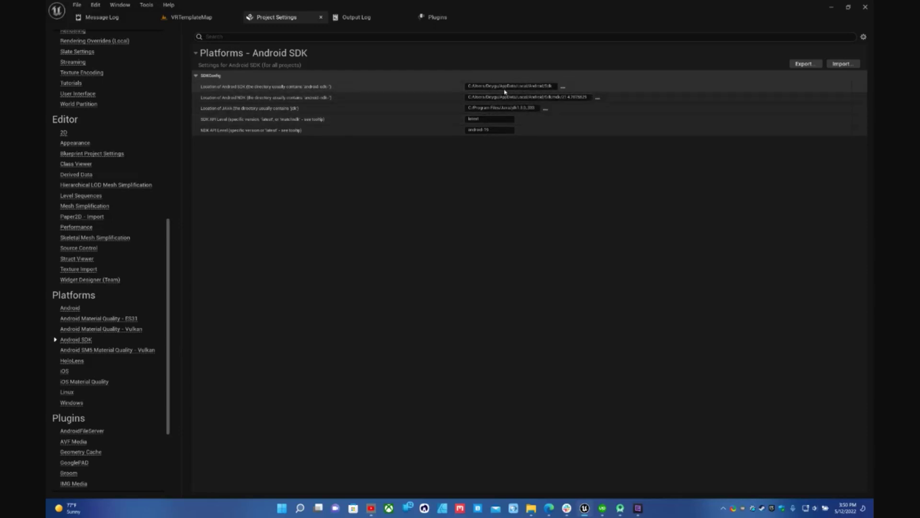
pyautogui.click(564, 88)
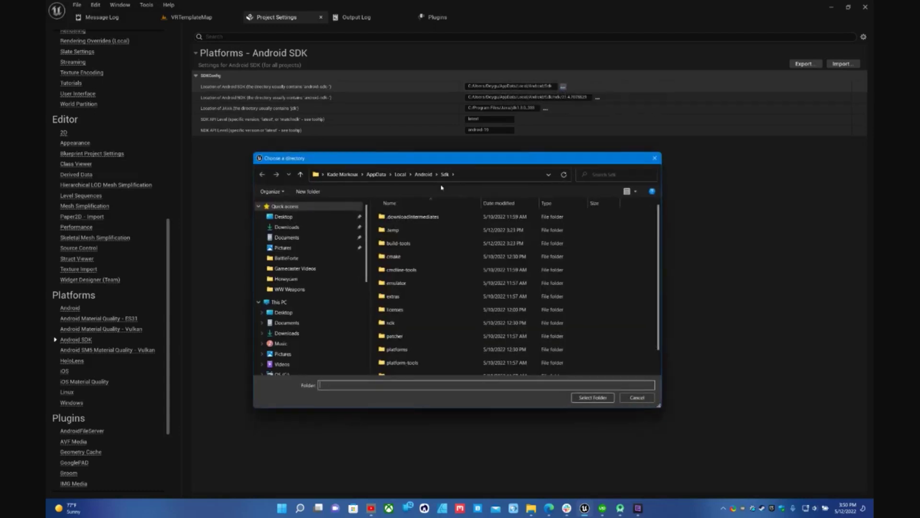
pyautogui.click(480, 174)
pyautogui.click(479, 174)
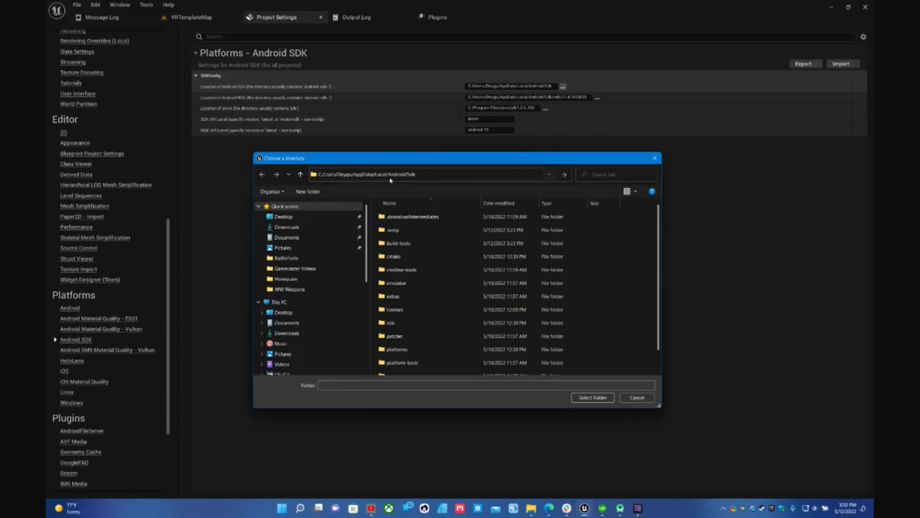
pyautogui.click(647, 397)
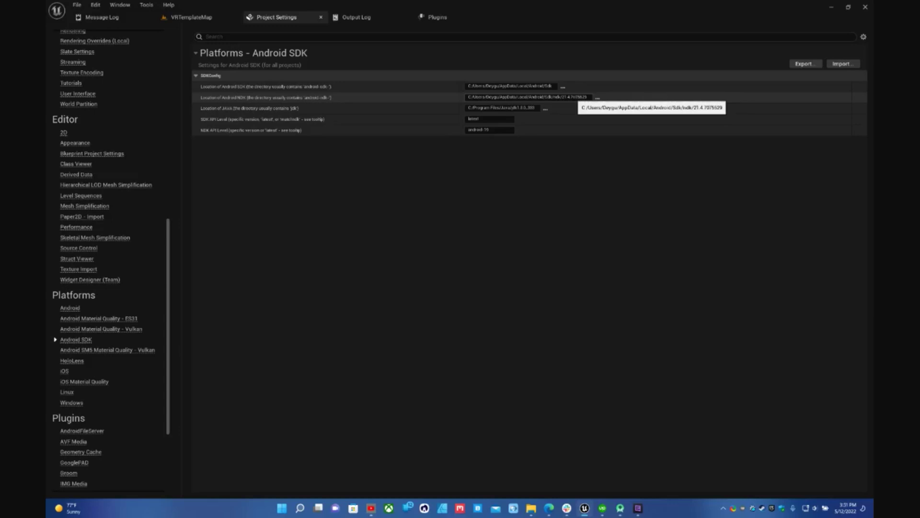
# Open the NDK folder chooser on the pasted ndk\21.4.7075529 path
pyautogui.click(598, 97)
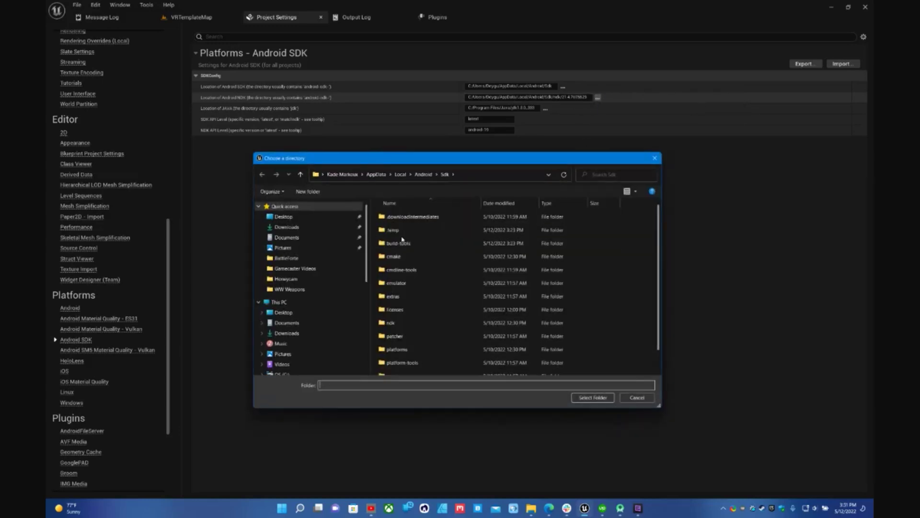
pyautogui.click(655, 158)
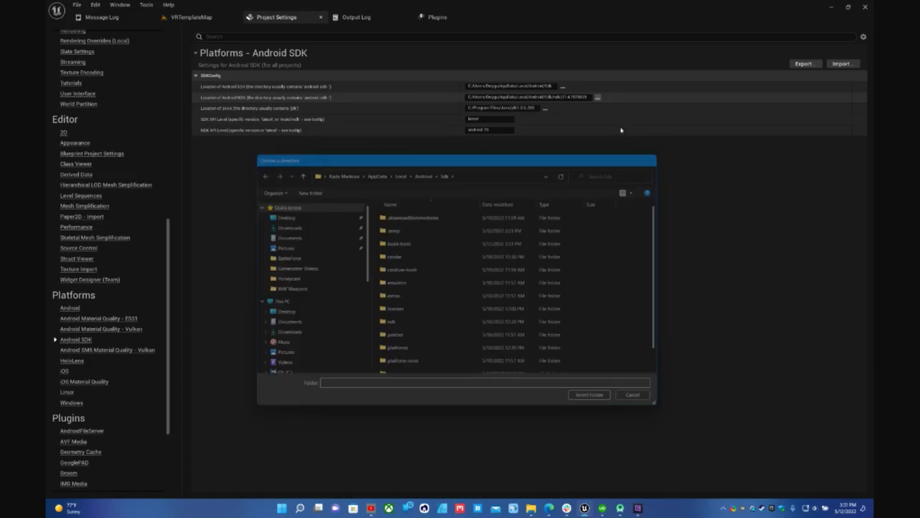
pyautogui.click(599, 98)
pyautogui.click(467, 173)
pyautogui.write('C:/Users/Deygu/AppData/Local/Android/Sdk/ndk/21.4.7075529')
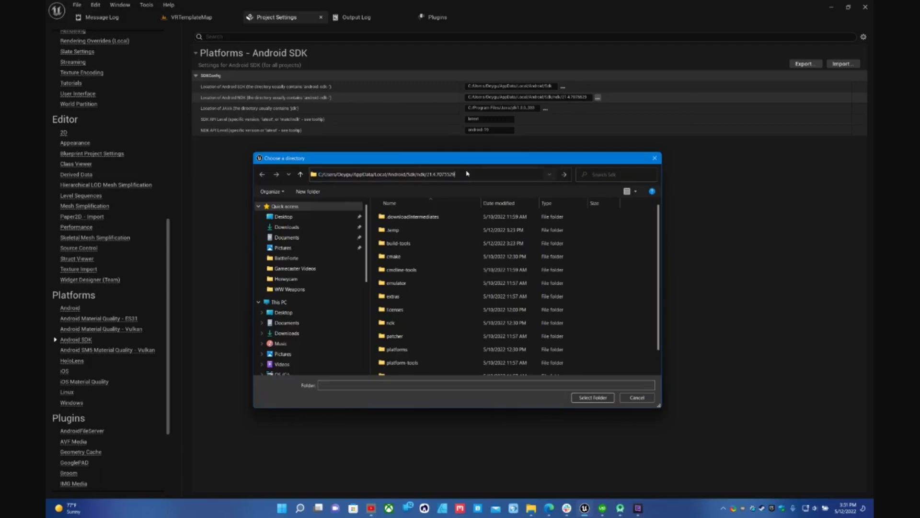
pyautogui.press('Return')
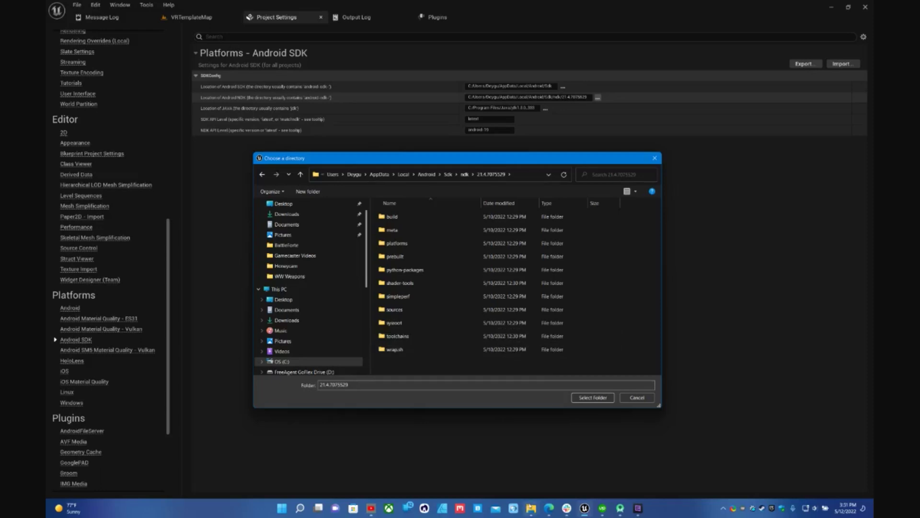
# Open a new File Explorer window from the taskbar's jump list
pyautogui.moveTo(532, 508)
pyautogui.rightClick(532, 507)
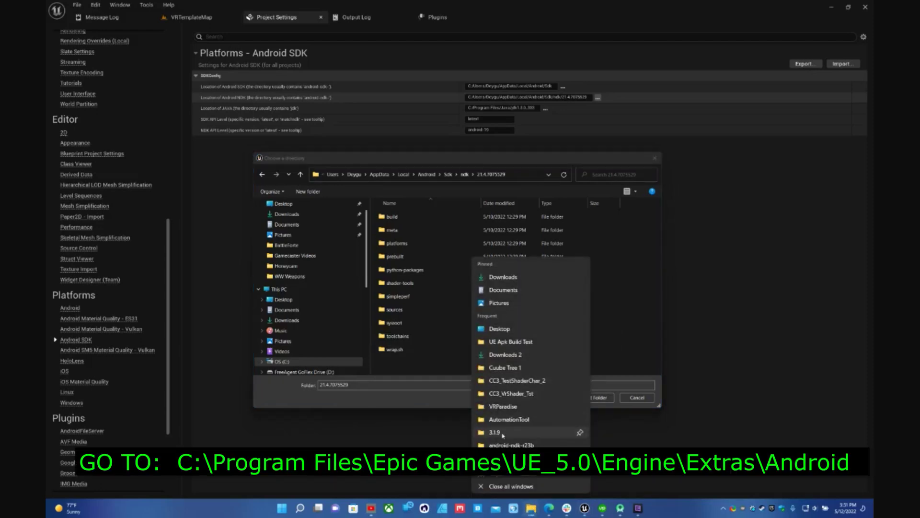
pyautogui.click(503, 460)
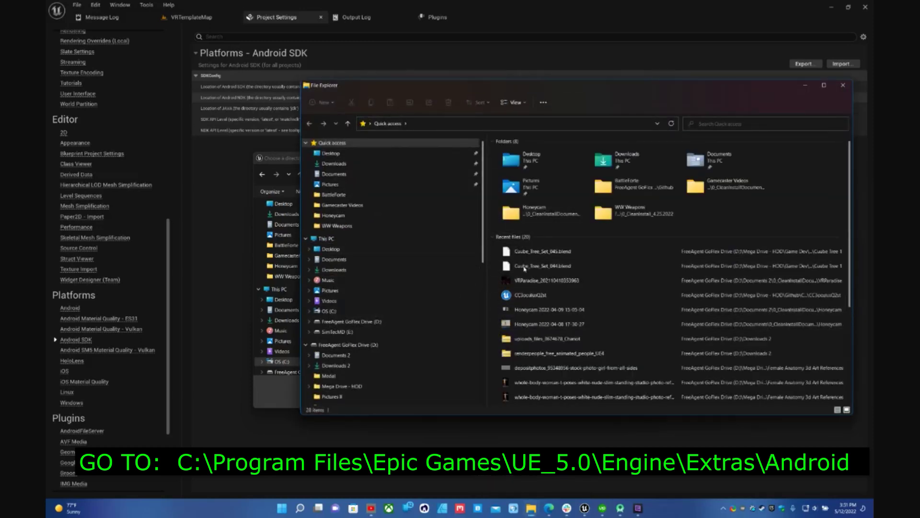
# Browse from This PC through C:, Program Files and Epic Games into UE_5.0
pyautogui.click(341, 238)
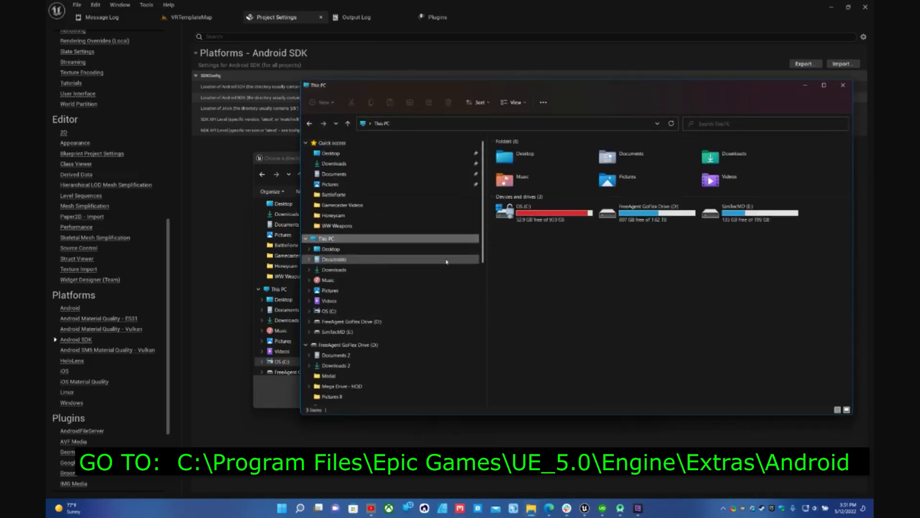
pyautogui.doubleClick(540, 216)
pyautogui.doubleClick(527, 193)
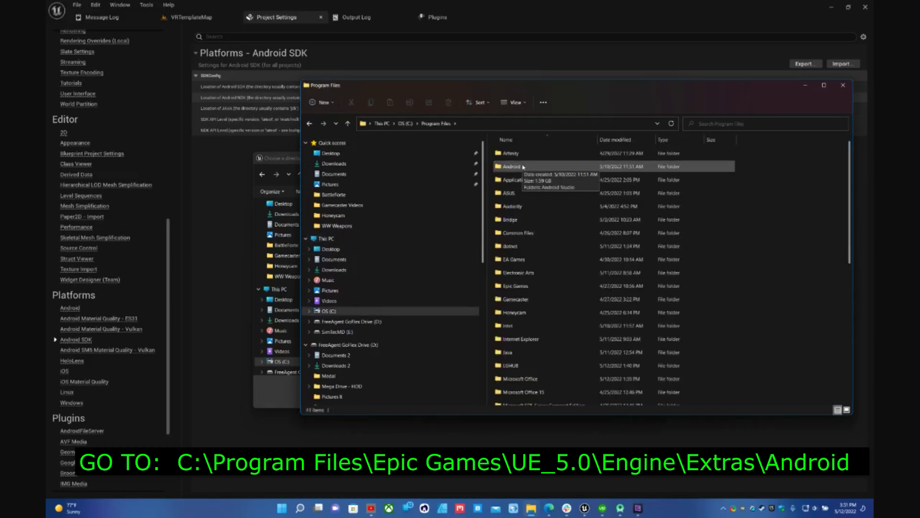
pyautogui.doubleClick(517, 286)
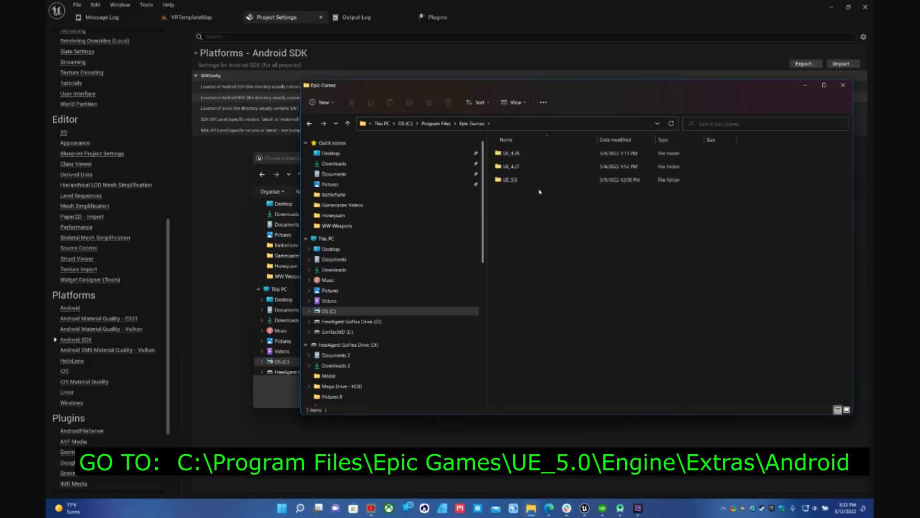
pyautogui.click(529, 180)
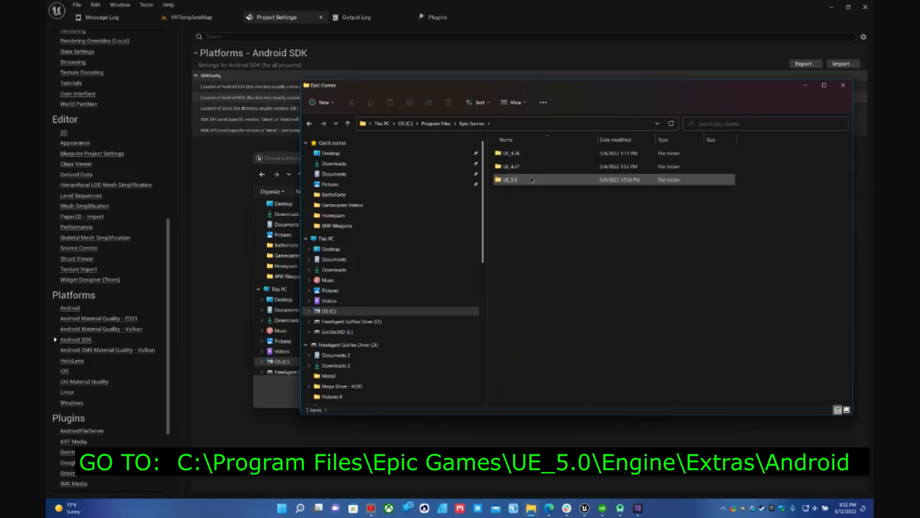
pyautogui.doubleClick(533, 181)
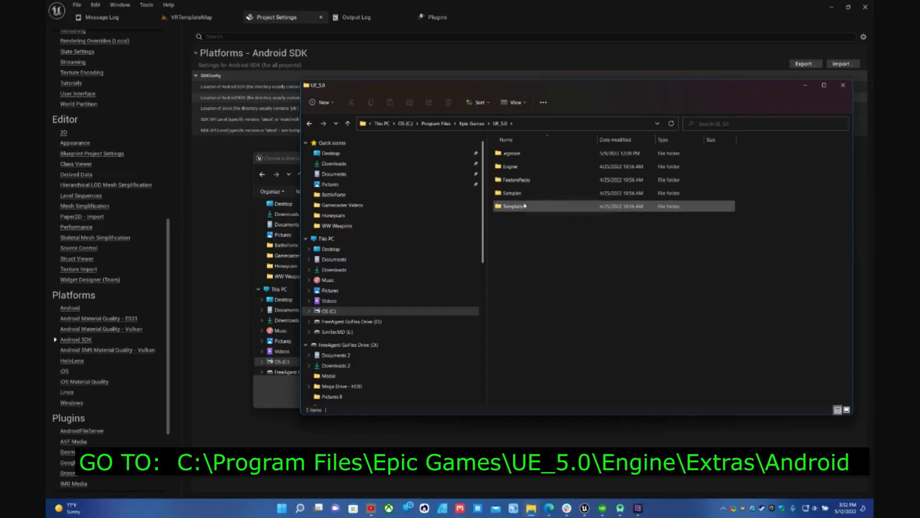
# Move Explorer clear of the settings and open Engine > Extras > Android, then return to the NDK chooser
pyautogui.moveTo(458, 91); pyautogui.dragTo(399, 116)
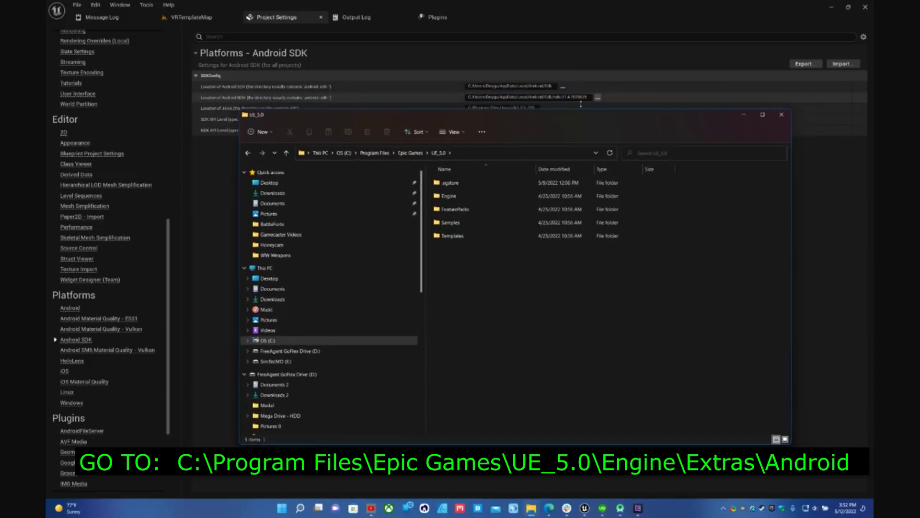
pyautogui.moveTo(531, 114); pyautogui.dragTo(513, 127)
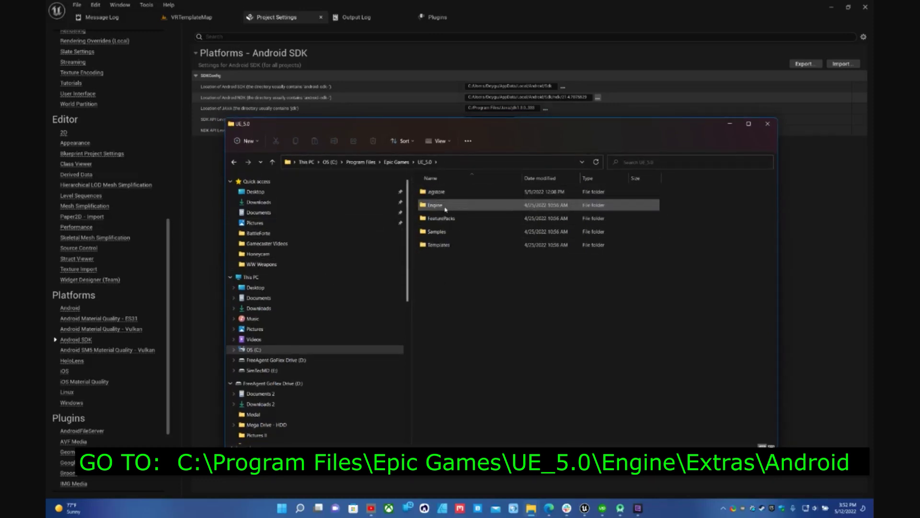
pyautogui.doubleClick(445, 208)
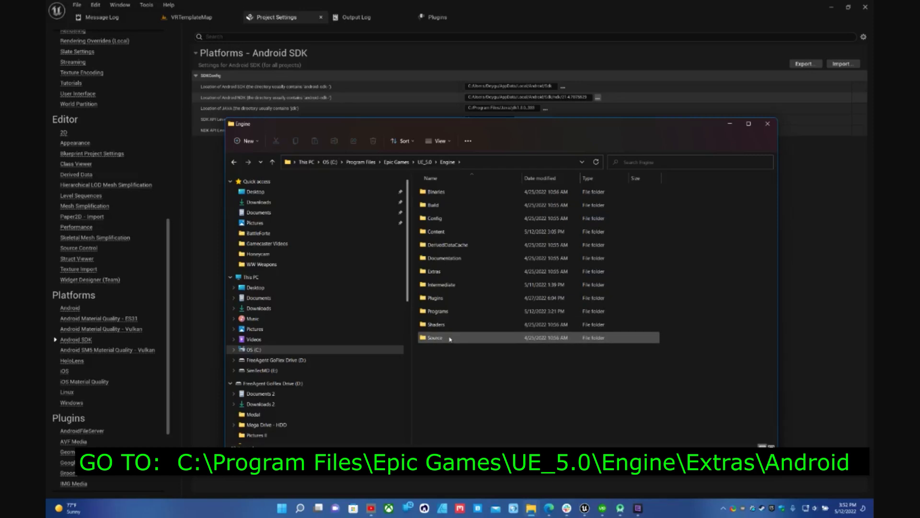
pyautogui.doubleClick(439, 272)
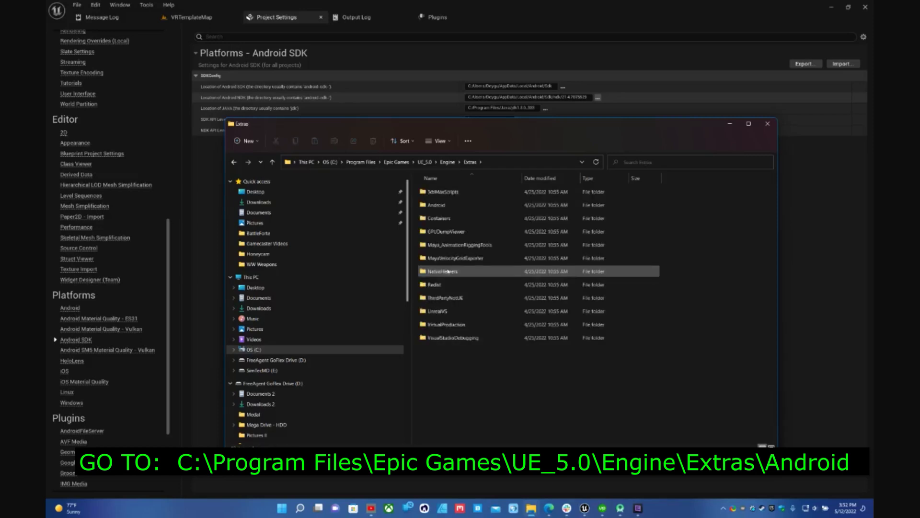
pyautogui.doubleClick(436, 205)
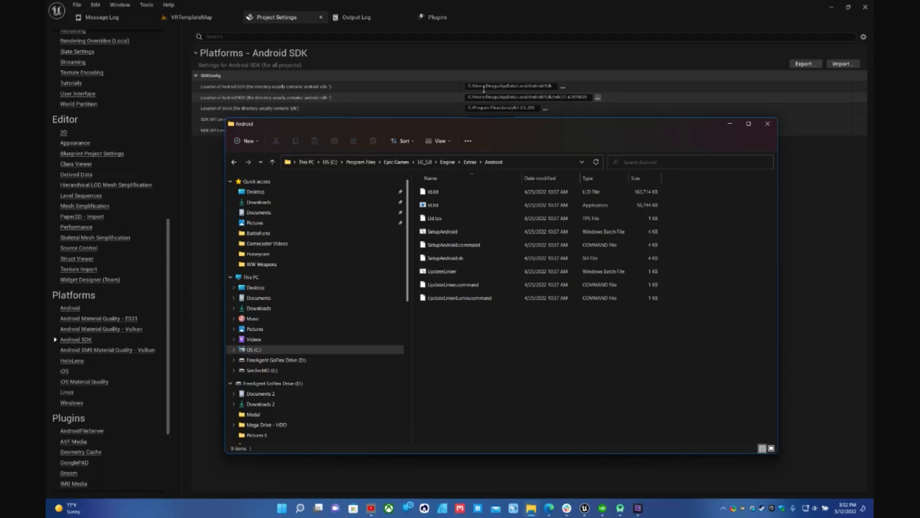
pyautogui.click(598, 97)
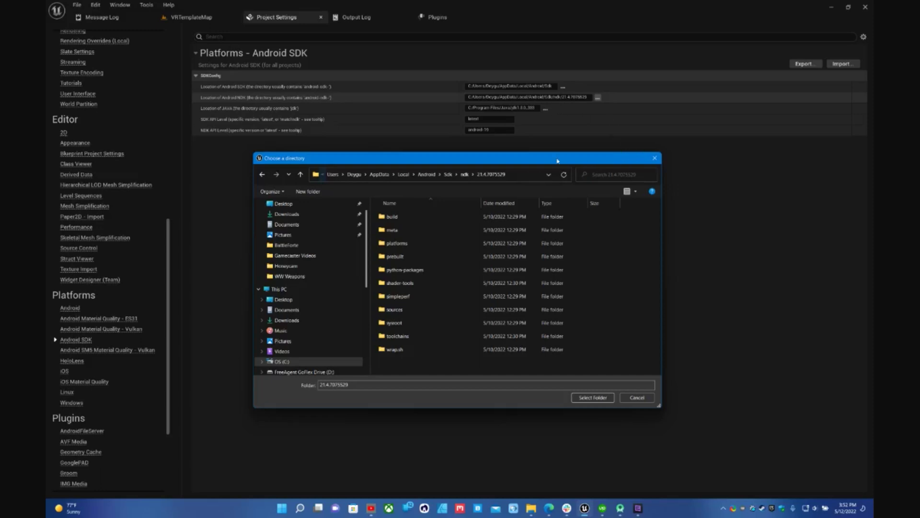
# Open 21.4.7075529 in the NDK chooser to view its full path, then close it and minimize Unreal
pyautogui.moveTo(559, 160); pyautogui.dragTo(589, 186)
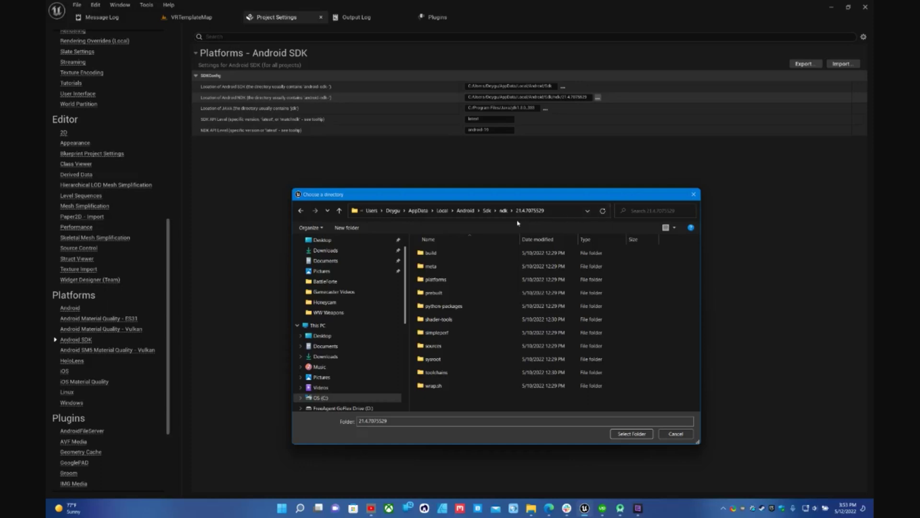
pyautogui.click(504, 213)
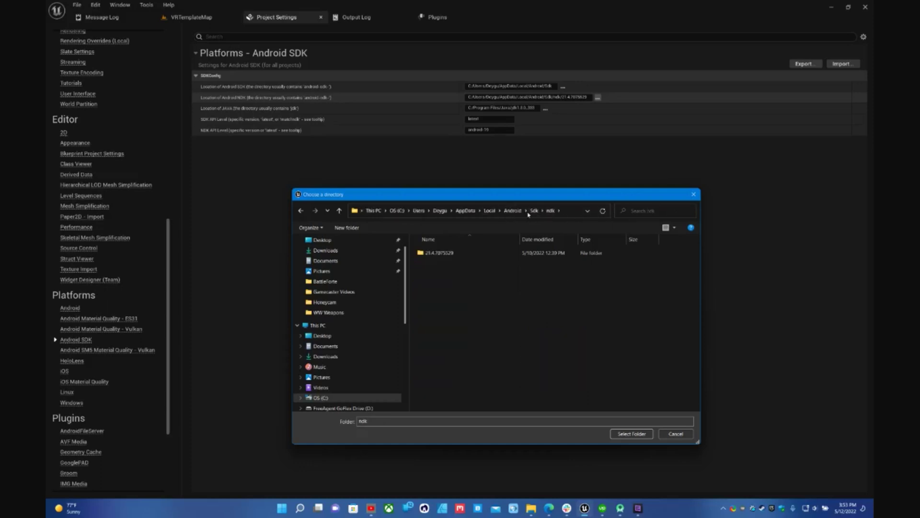
pyautogui.click(566, 211)
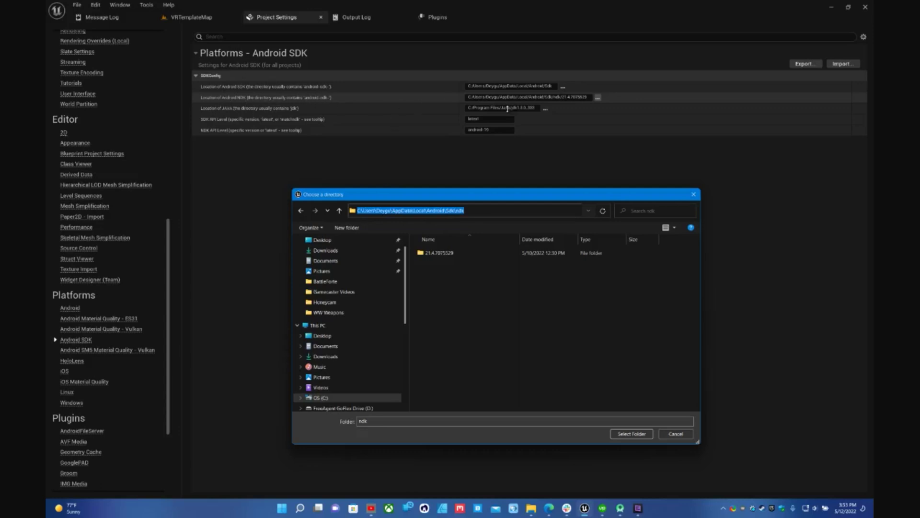
pyautogui.click(443, 253)
pyautogui.doubleClick(444, 254)
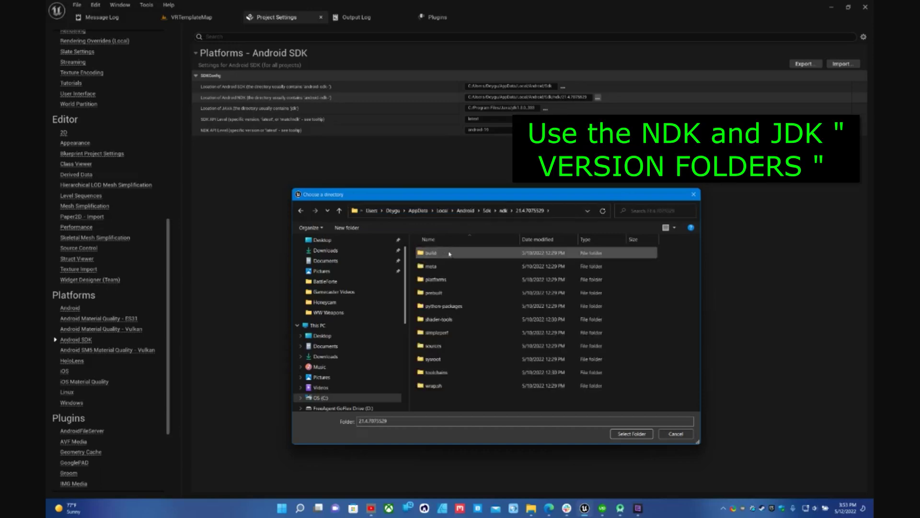
pyautogui.click(537, 215)
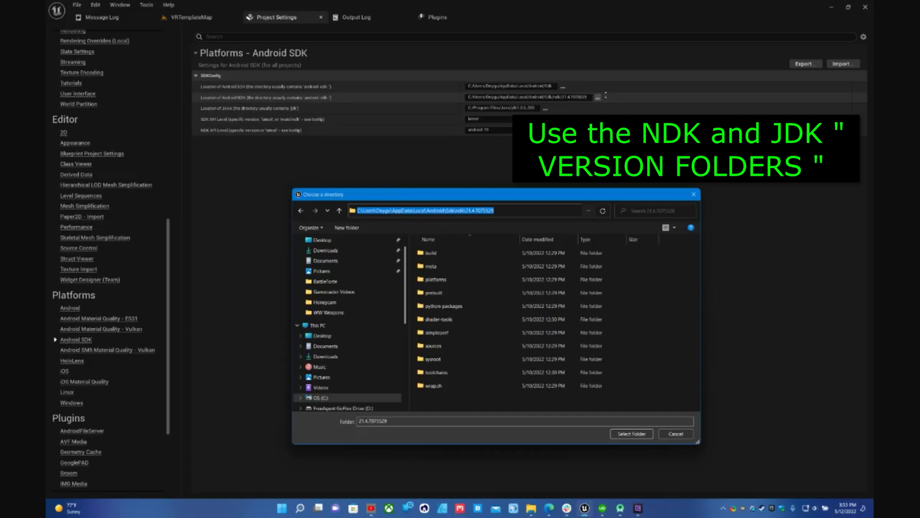
pyautogui.click(694, 194)
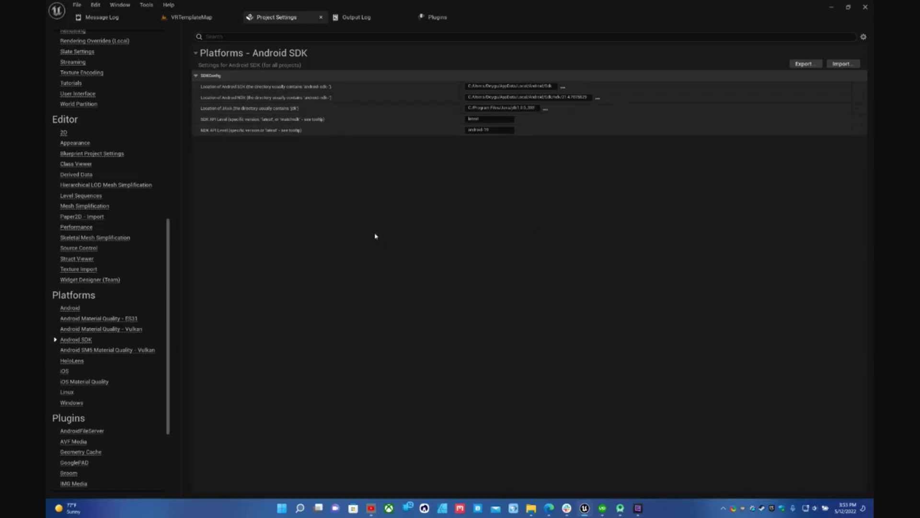
pyautogui.click(832, 7)
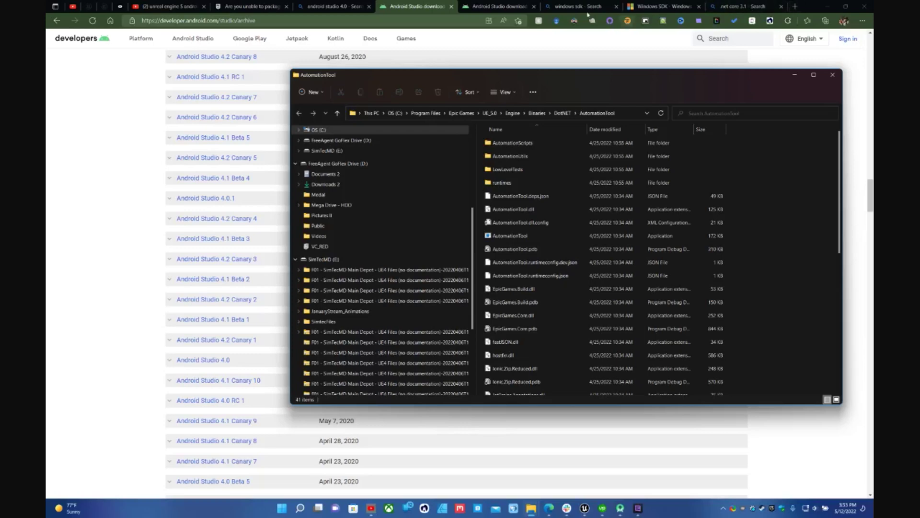
# Open a new Edge tab, type 'oracle', then bring up the browsing history
pyautogui.click(797, 6)
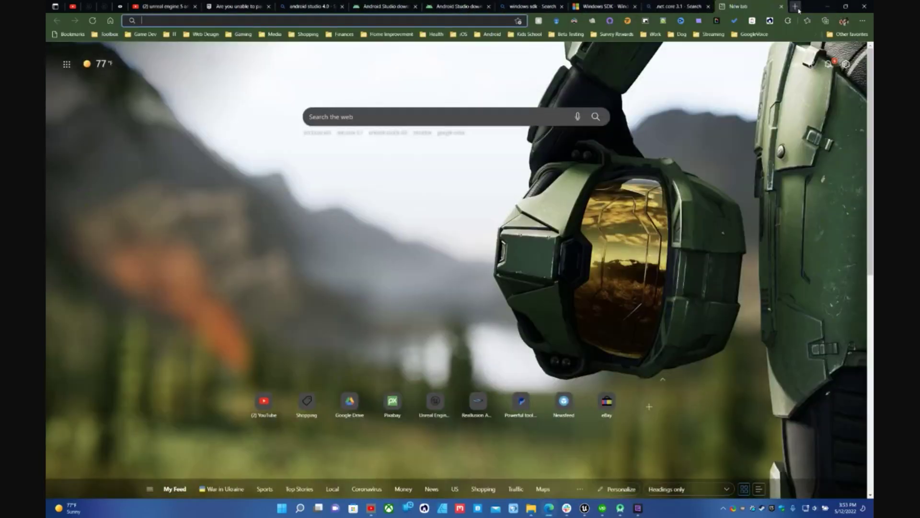
pyautogui.write('oracle')
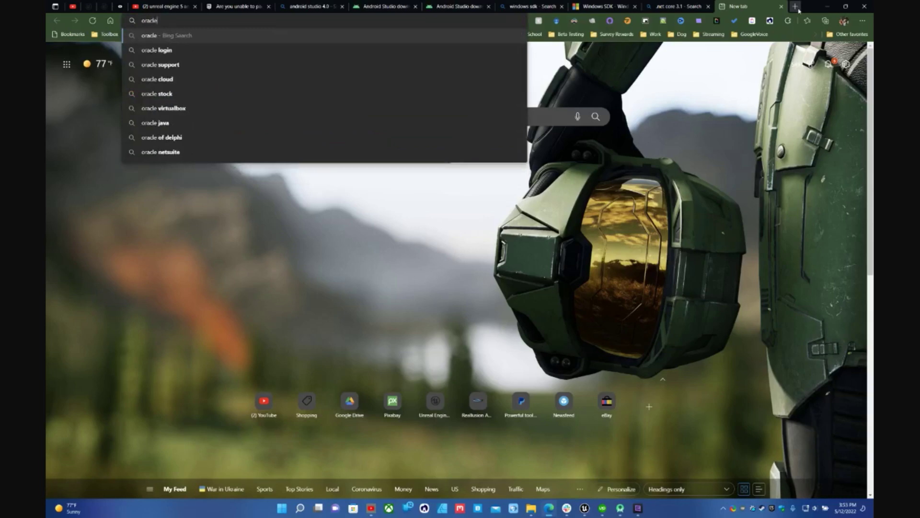
pyautogui.click(795, 138)
pyautogui.click(867, 21)
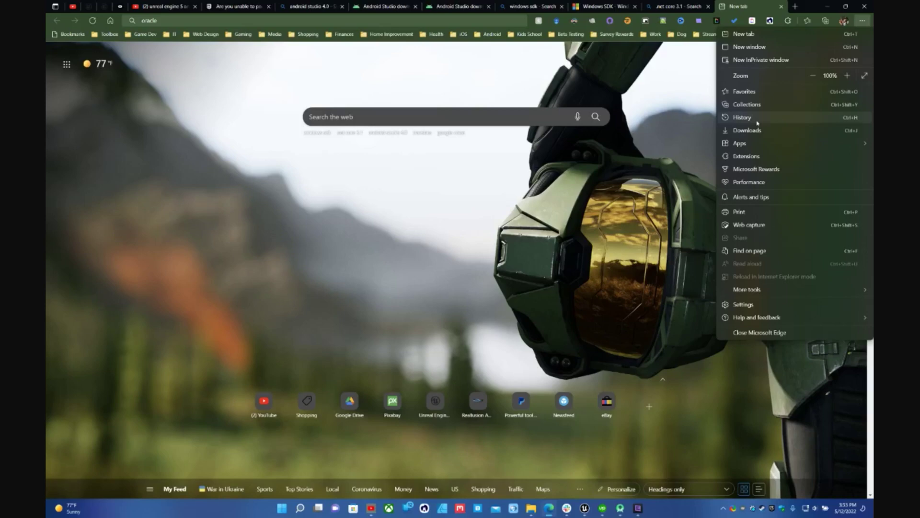
pyautogui.click(742, 118)
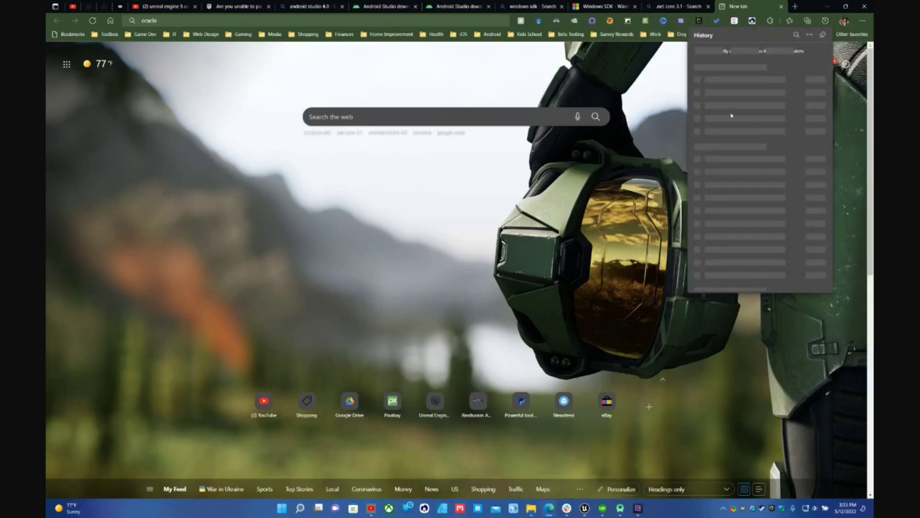
# Search the history for 'j' and open the Oracle Java downloads page
pyautogui.scroll(-1, 733, 112)
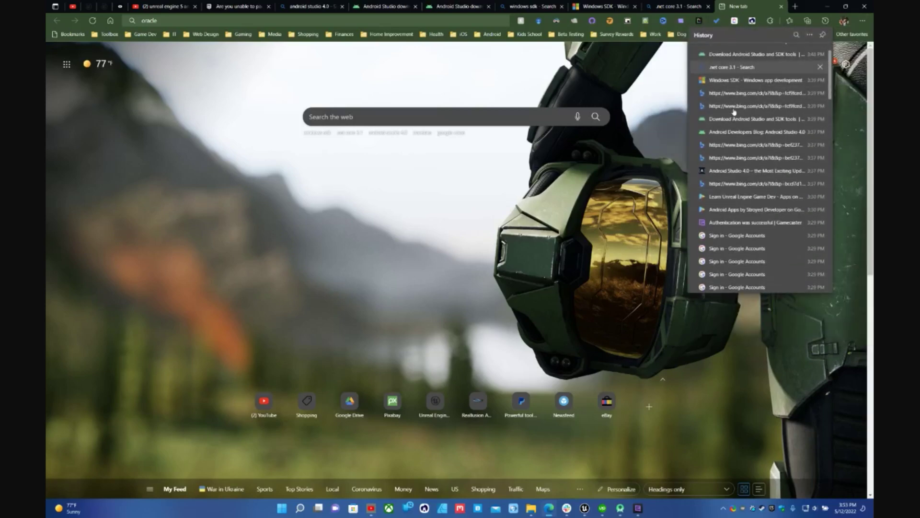
pyautogui.scroll(-10, 748, 143)
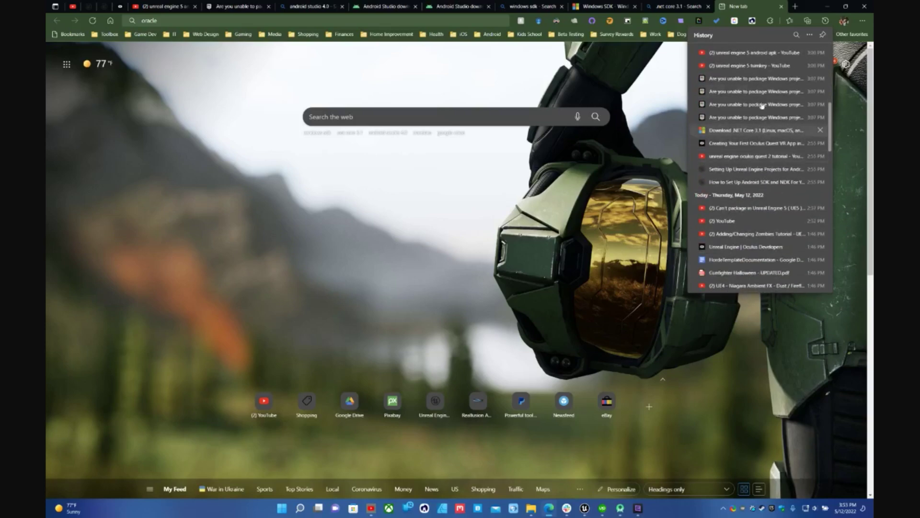
pyautogui.scroll(5, 762, 105)
pyautogui.click(797, 35)
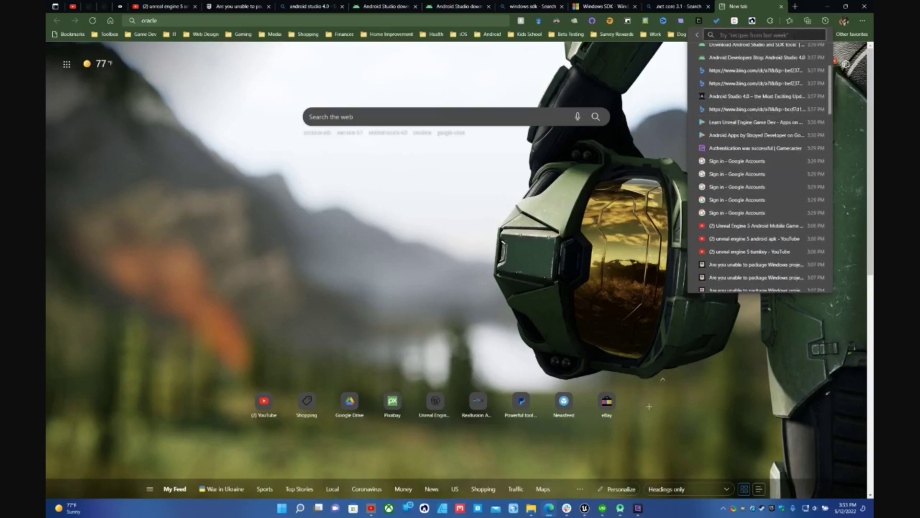
pyautogui.write('java')
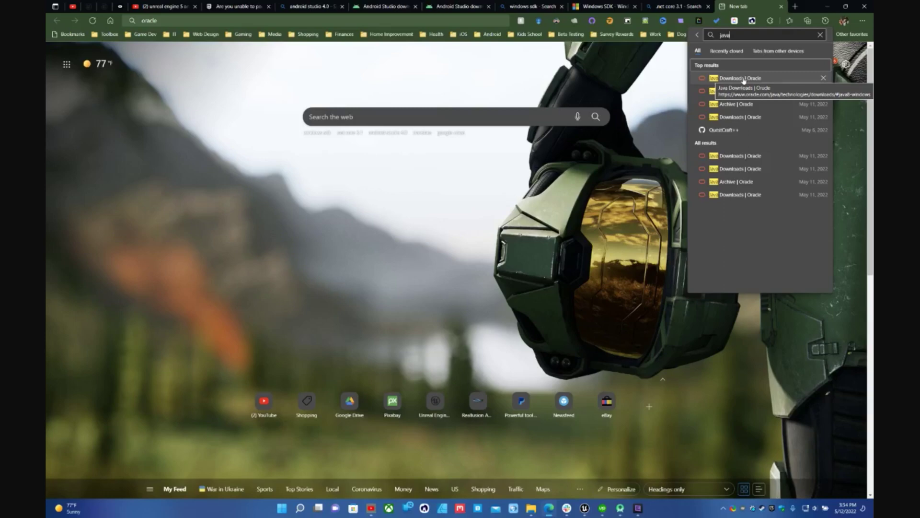
pyautogui.click(743, 79)
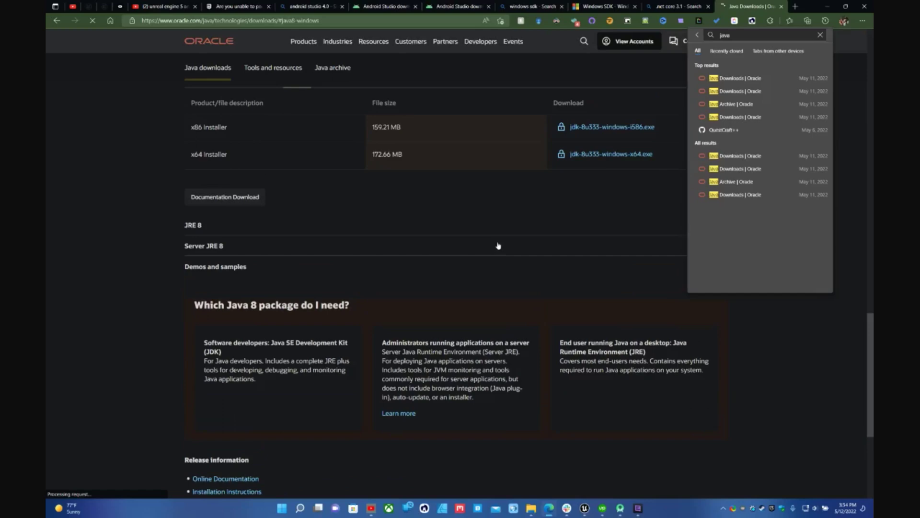
# Close the history panel and scroll to the JDK 8u333 Windows x86 and x64 installers
pyautogui.click(503, 200)
pyautogui.scroll(4, 331, 156)
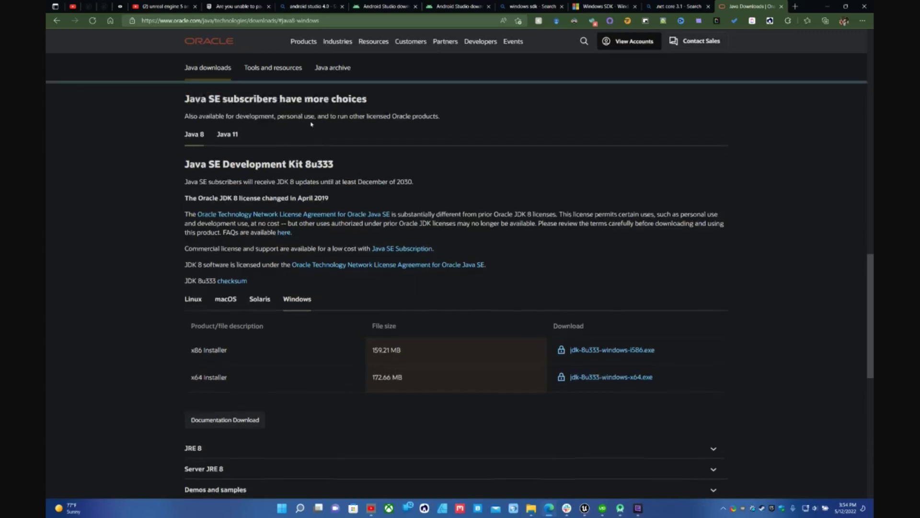
pyautogui.scroll(4, 211, 323)
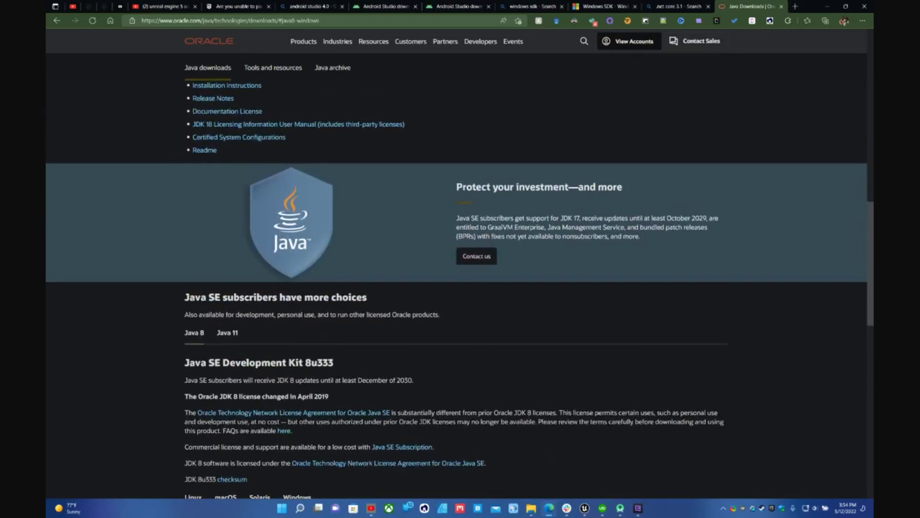
pyautogui.scroll(15, 199, 245)
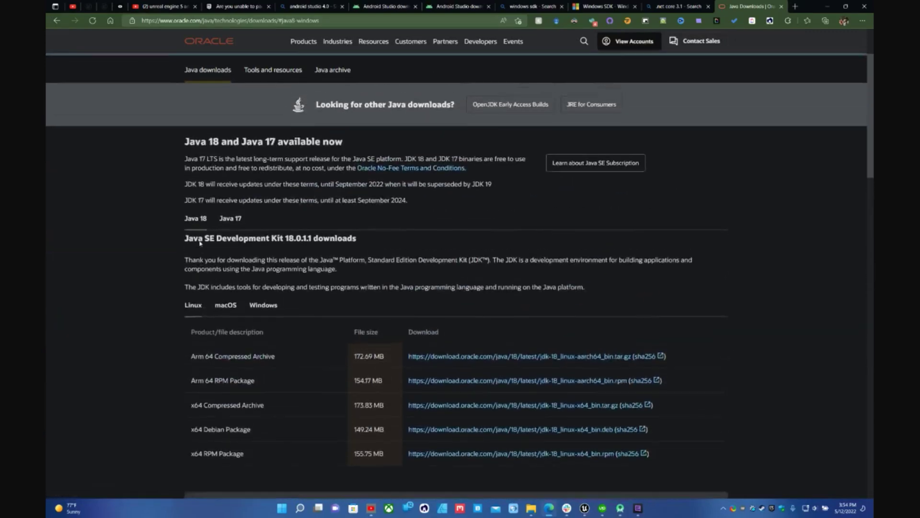
pyautogui.scroll(-20, 460, 287)
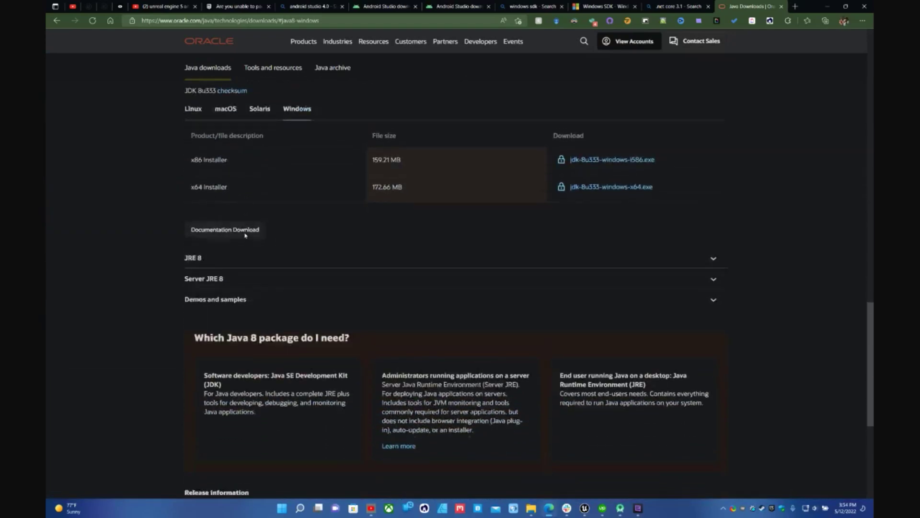
pyautogui.scroll(4, 356, 244)
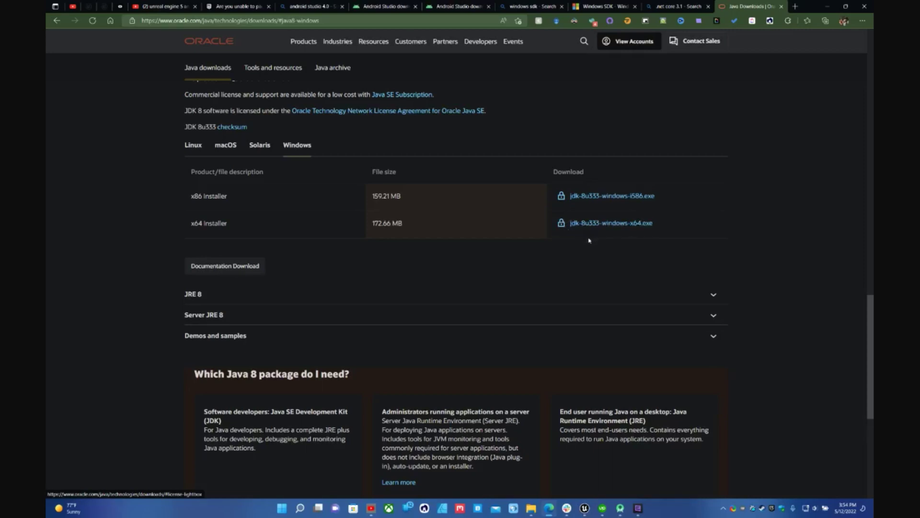
pyautogui.moveTo(610, 514)
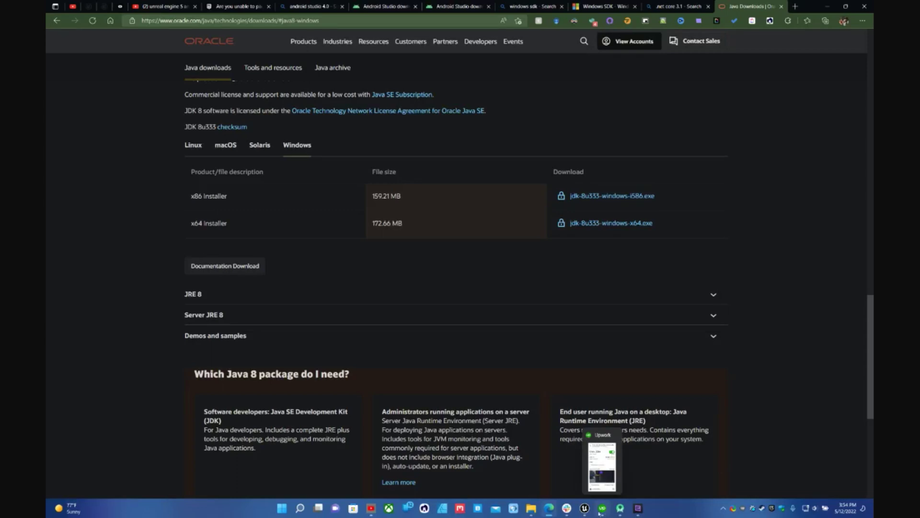
pyautogui.moveTo(566, 514)
pyautogui.moveTo(527, 513)
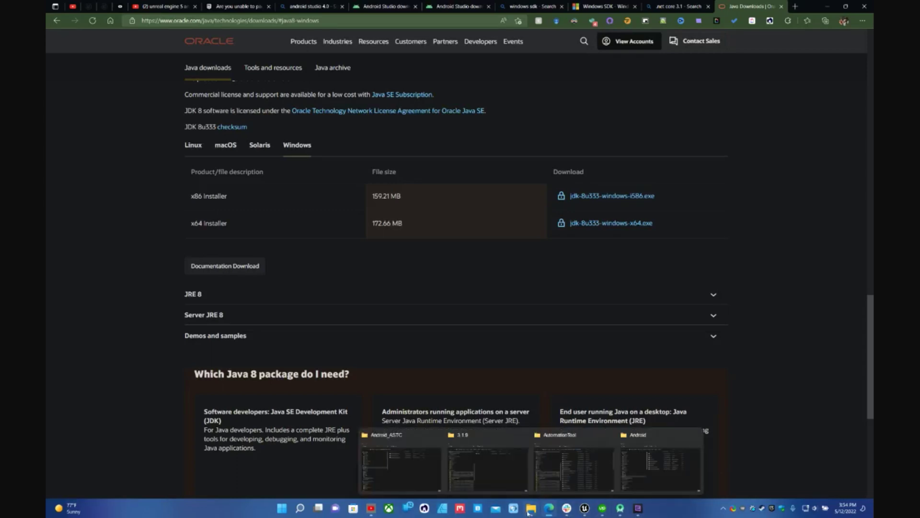
# Return to Unreal and copy the full JDK location path
pyautogui.click(586, 508)
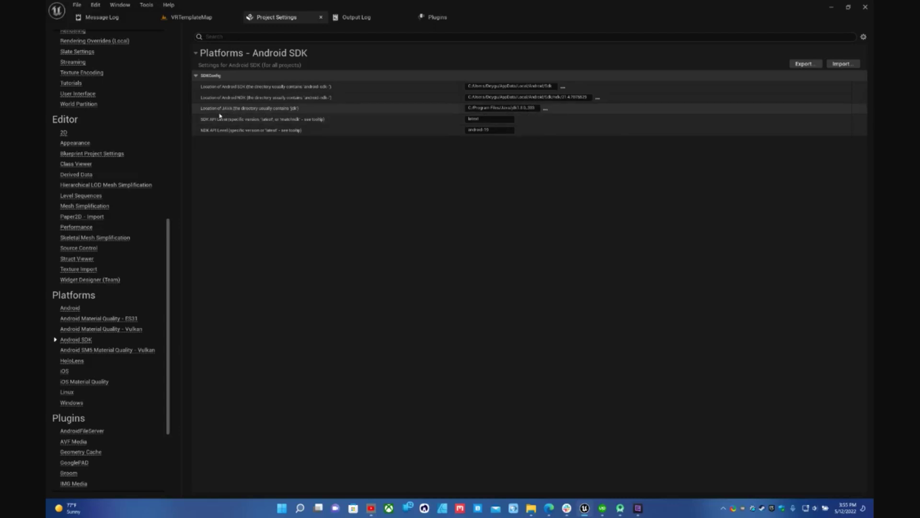
pyautogui.click(537, 108)
pyautogui.hotkey('ctrl', 'a')
pyautogui.hotkey('ctrl', 'c')
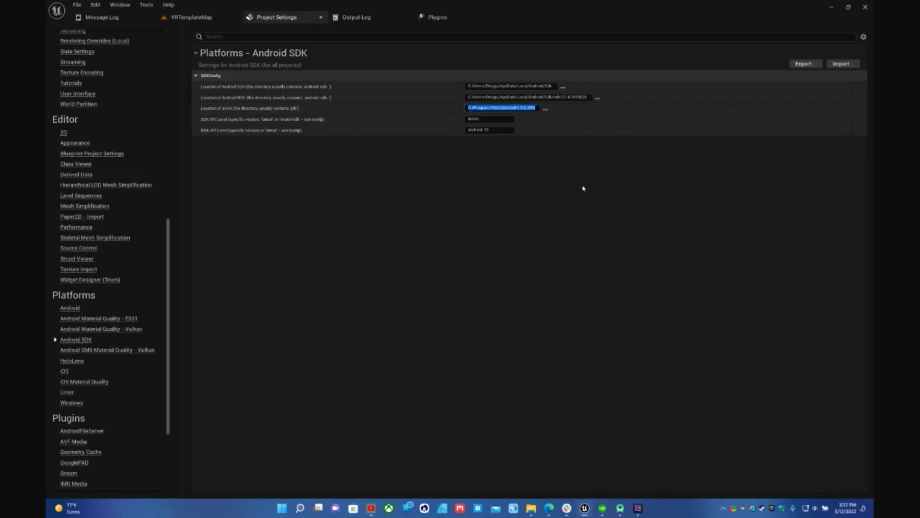
pyautogui.click(548, 124)
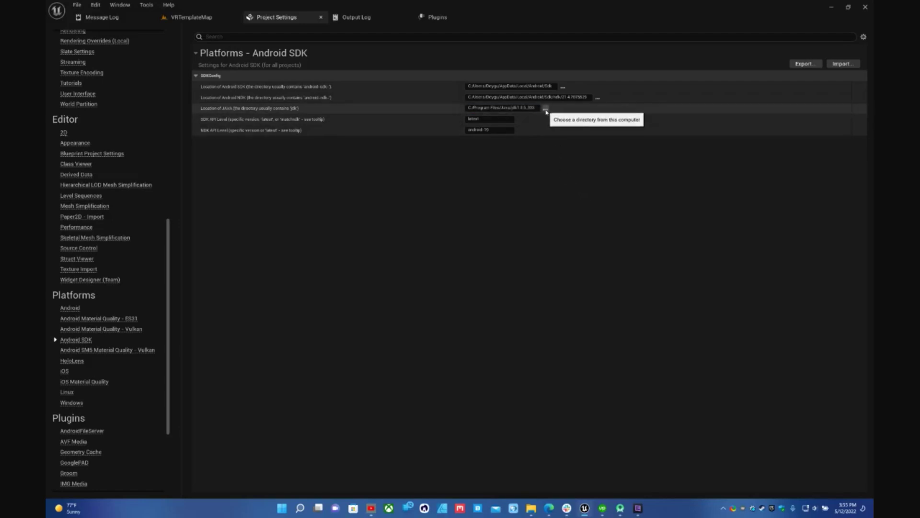
# Browse the JDK chooser to the Java folder, open jdk1.8.0_333 to check its path, then close it
pyautogui.click(545, 108)
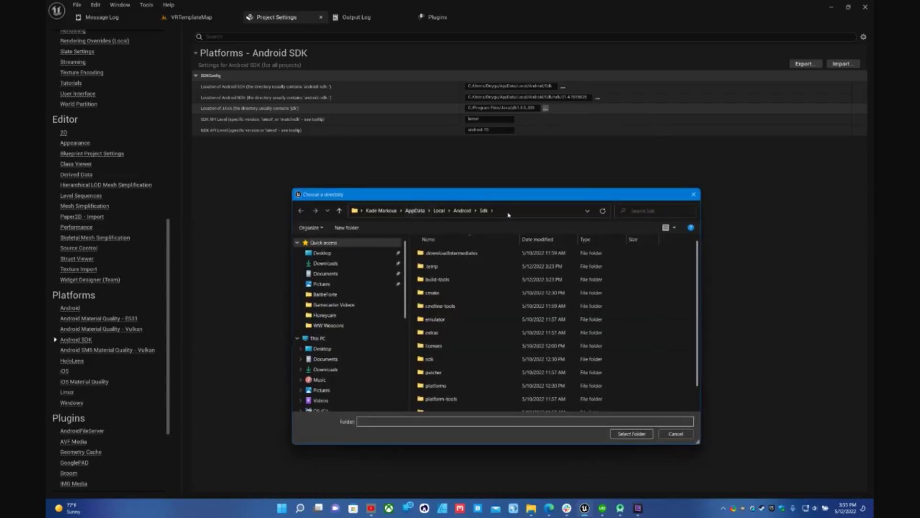
pyautogui.click(508, 211)
pyautogui.hotkey('ctrl', 'v')
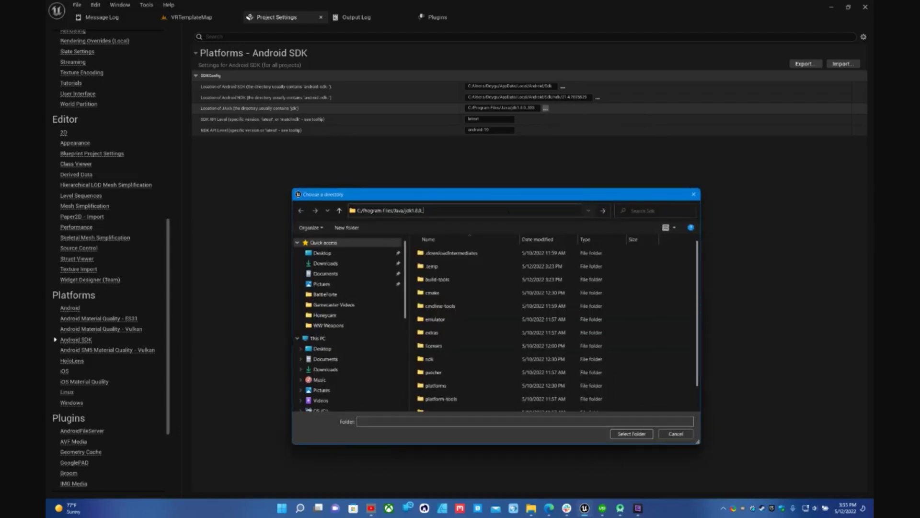
pyautogui.press('BackSpace')
pyautogui.press('BackSpace')
pyautogui.press('BackSpace')
pyautogui.press('BackSpace')
pyautogui.press('BackSpace')
pyautogui.press('BackSpace')
pyautogui.press('BackSpace')
pyautogui.press('BackSpace')
pyautogui.press('Return')
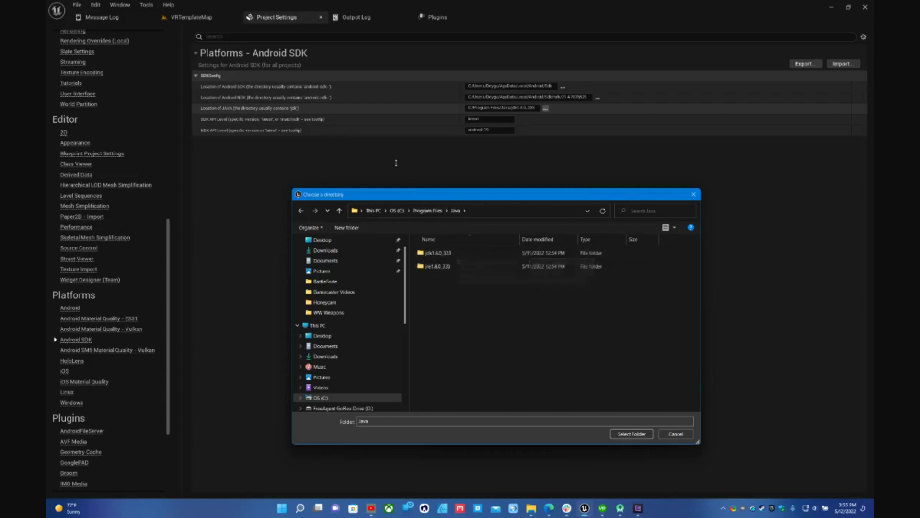
pyautogui.doubleClick(446, 253)
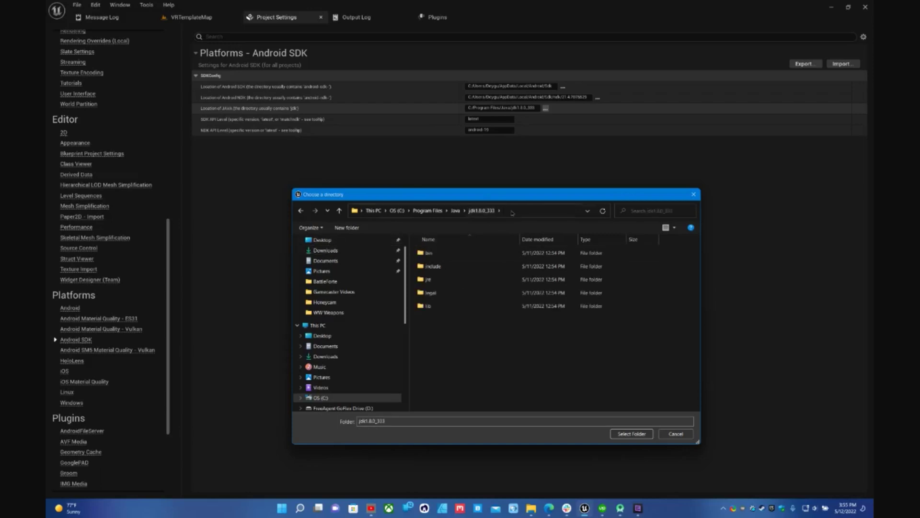
pyautogui.click(551, 211)
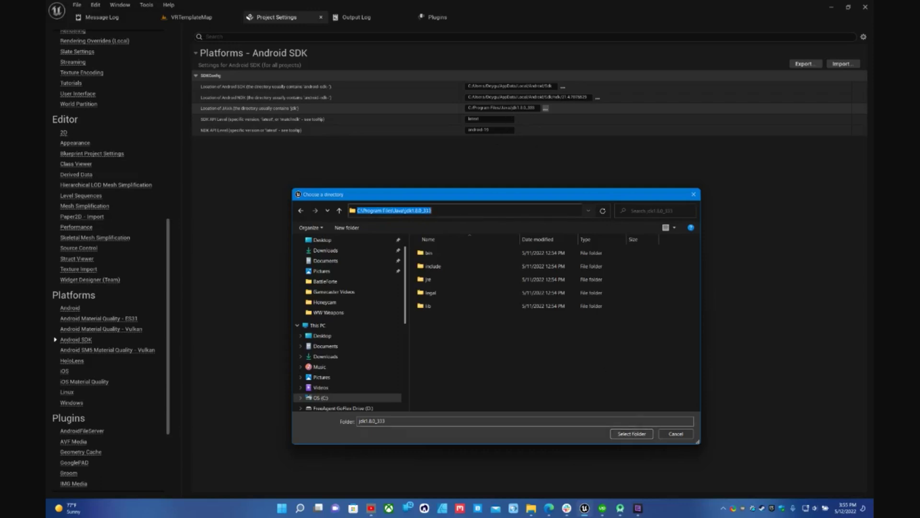
pyautogui.click(692, 195)
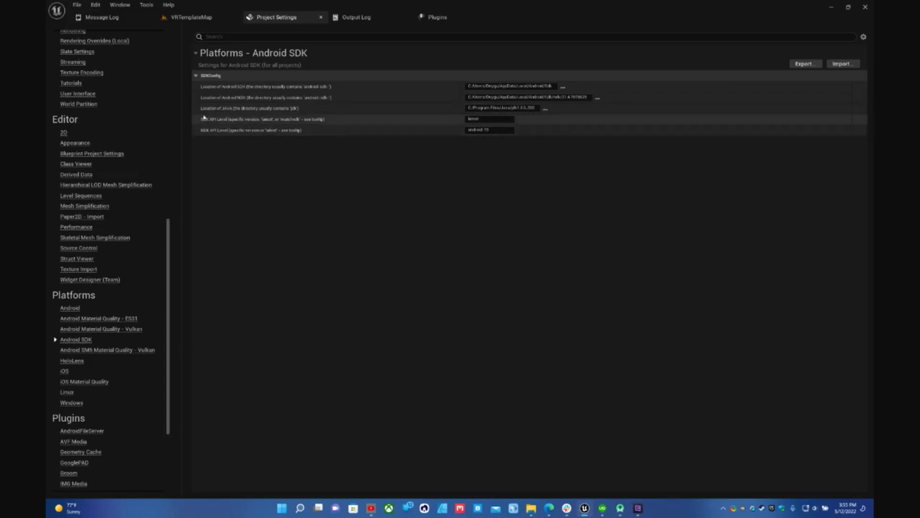
pyautogui.moveTo(220, 122)
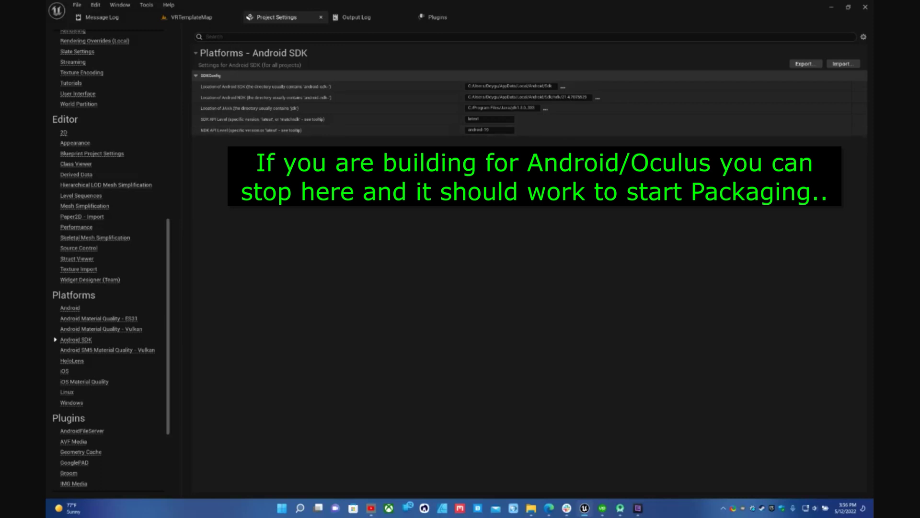
pyautogui.moveTo(532, 510)
pyautogui.click(833, 7)
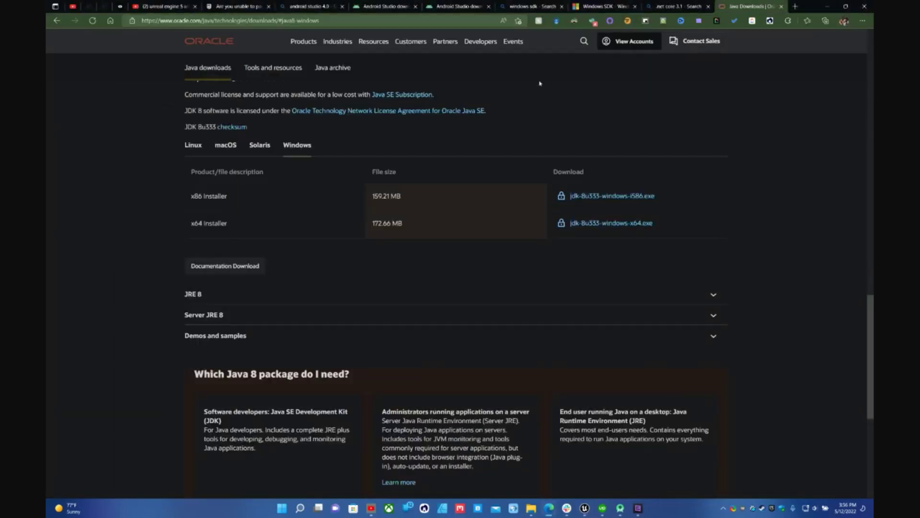
# Compare the Windows SDK tab with the .NET Core 3.1 search, then open the Download .NET Core 3.1 page
pyautogui.click(665, 8)
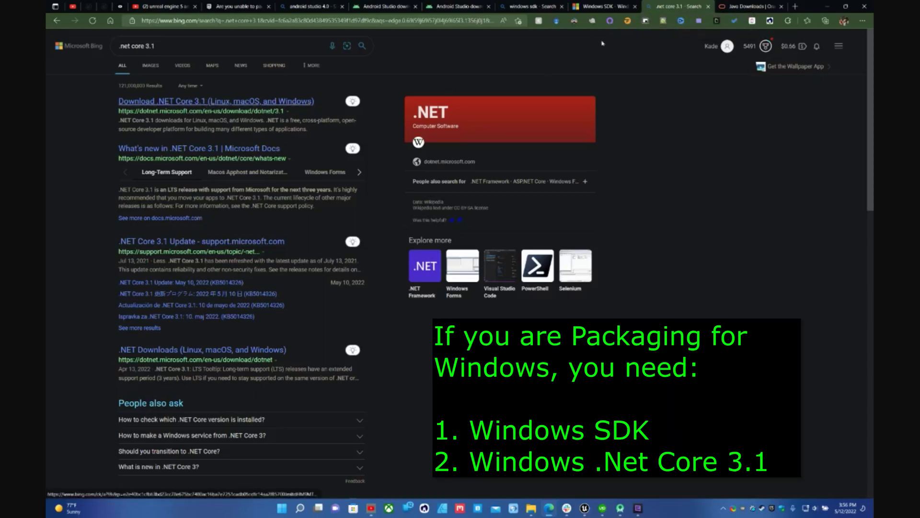
pyautogui.click(605, 10)
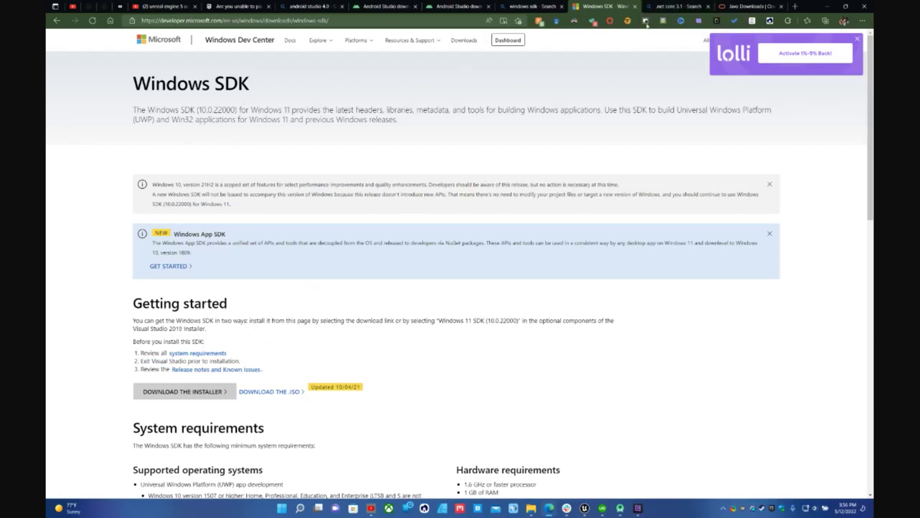
pyautogui.click(673, 7)
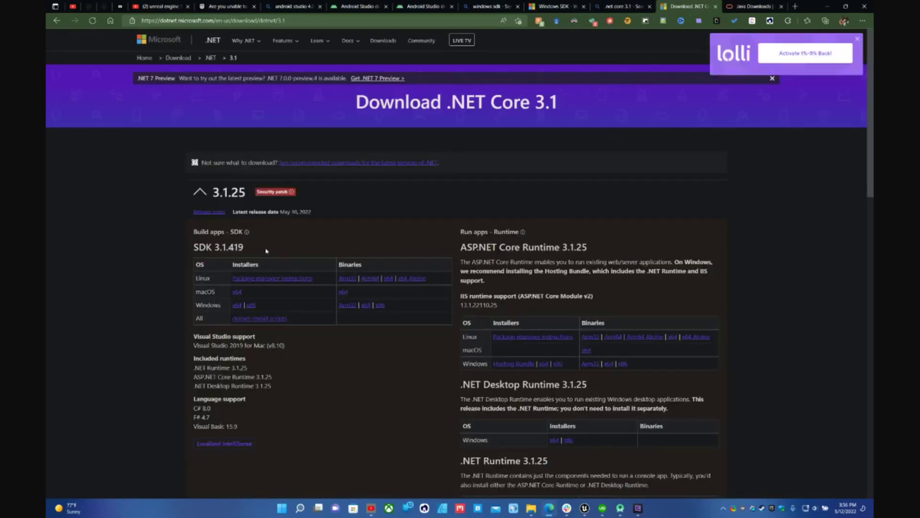
pyautogui.click(238, 306)
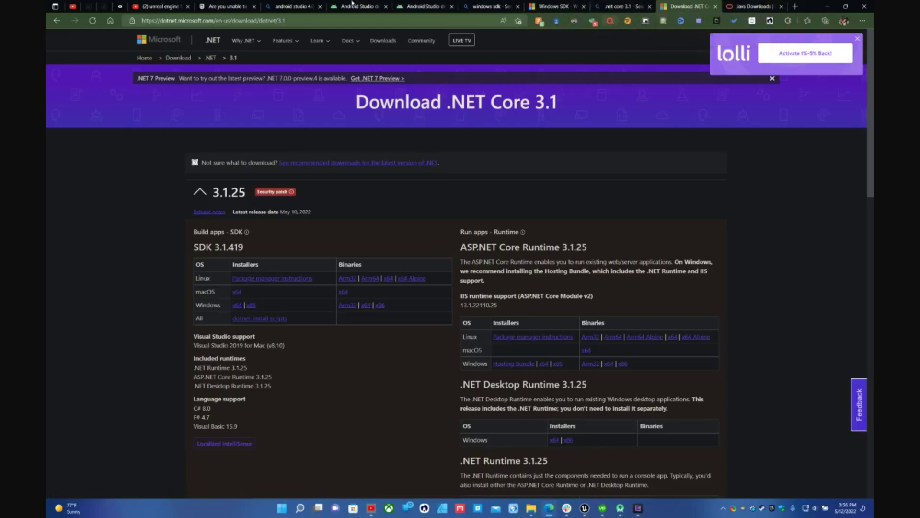
# Switch to the Unreal Forums tab on fixing UE5 packaging by copying hostfxr.dll
pyautogui.click(224, 10)
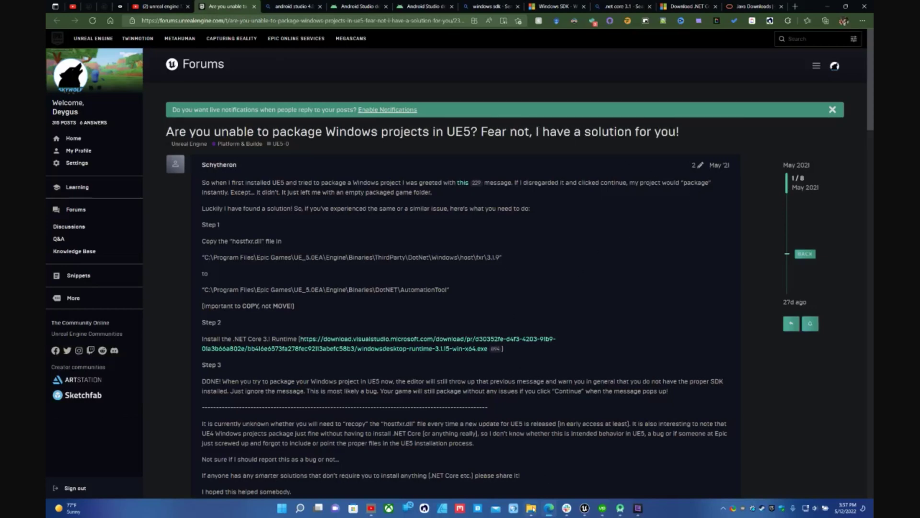
pyautogui.moveTo(530, 511)
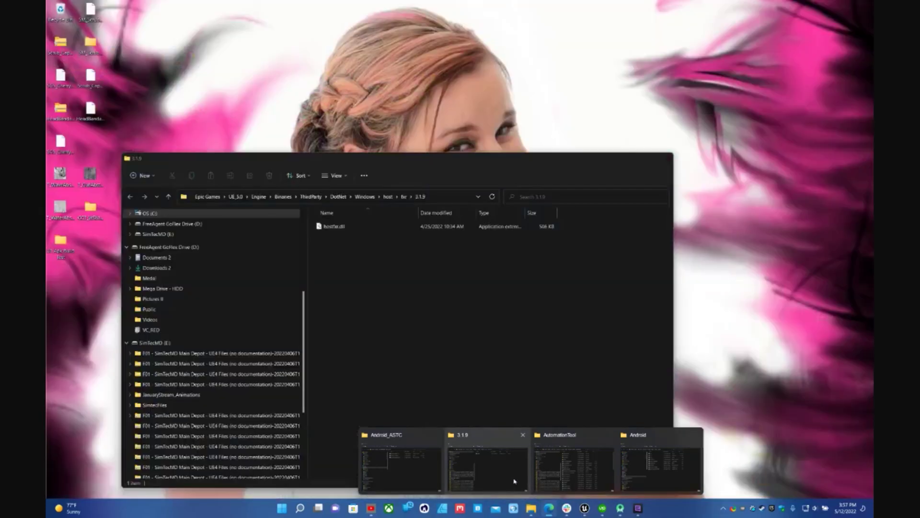
# Copy hostfxr.dll from UE_5.0's DotNet\Windows\host\fxr\3.1.9 folder
pyautogui.click(499, 467)
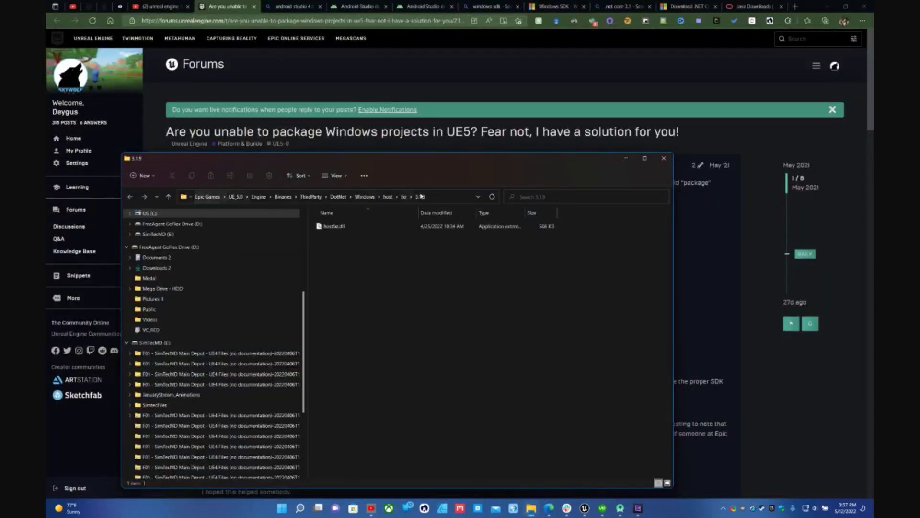
pyautogui.click(260, 198)
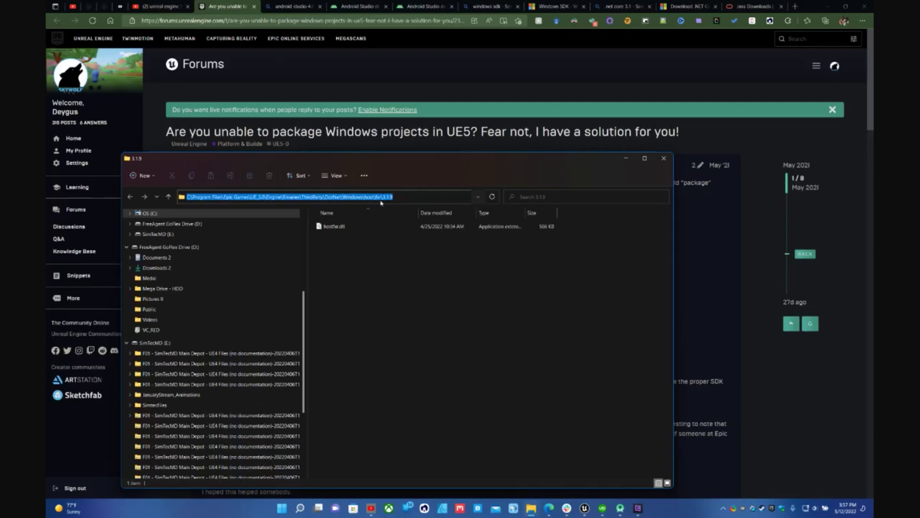
pyautogui.press('End')
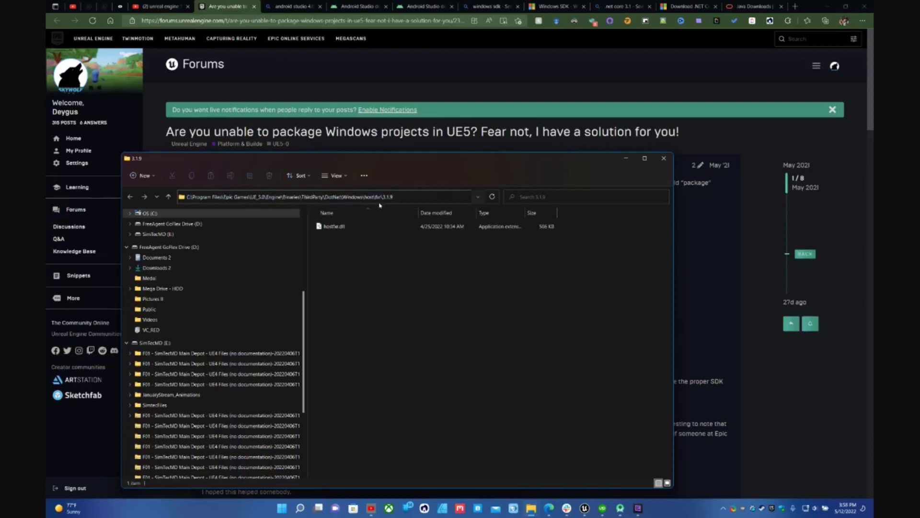
pyautogui.click(349, 228)
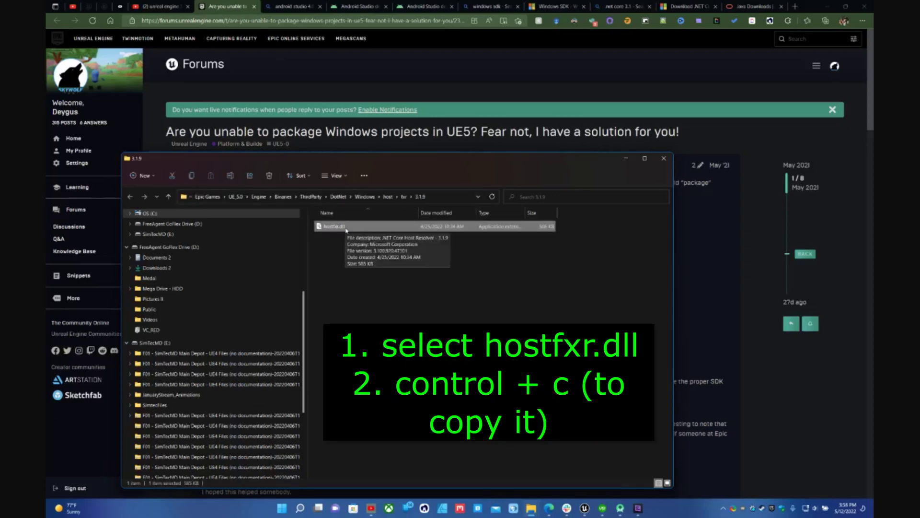
pyautogui.click(415, 307)
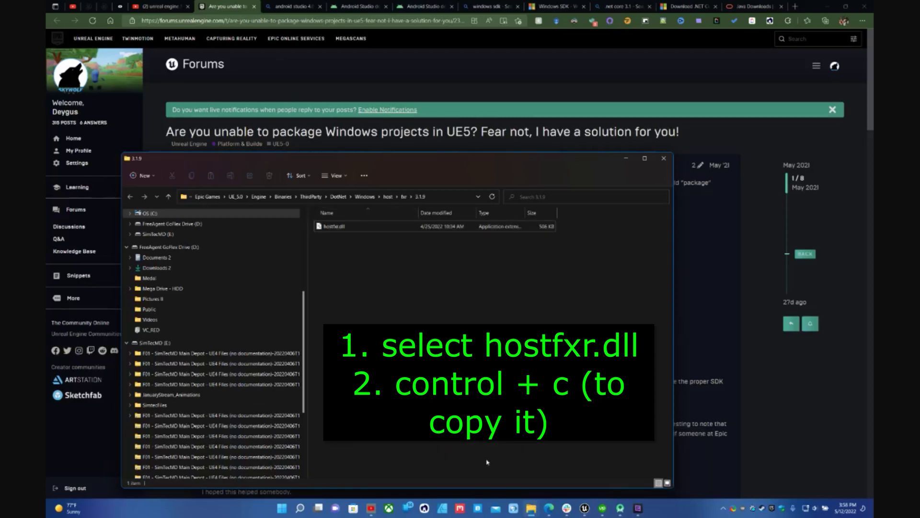
pyautogui.click(531, 508)
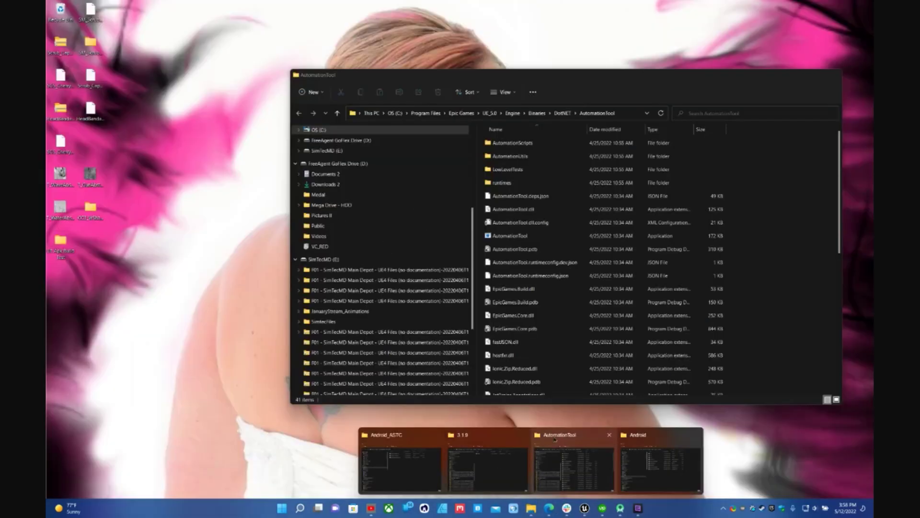
# Paste hostfxr.dll into the Engine\Binaries\DotNET\AutomationTool folder
pyautogui.click(536, 454)
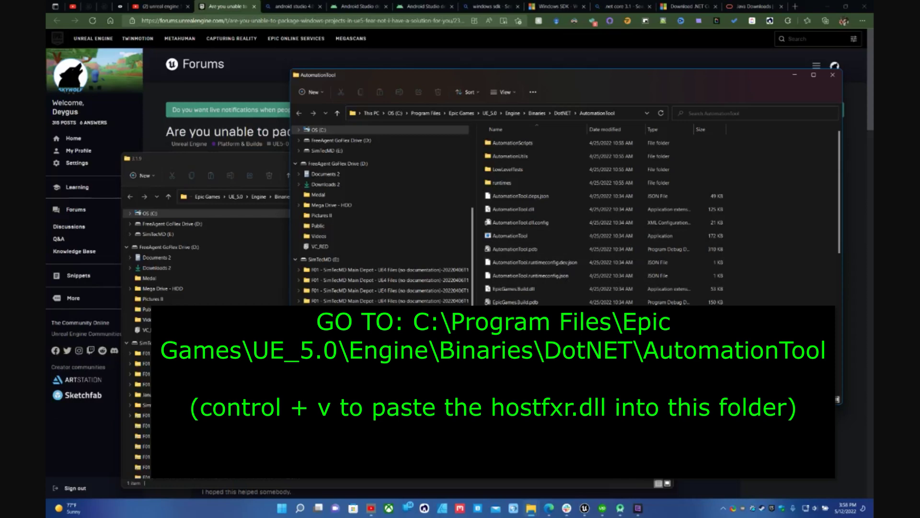
pyautogui.hotkey('ctrl', 'v')
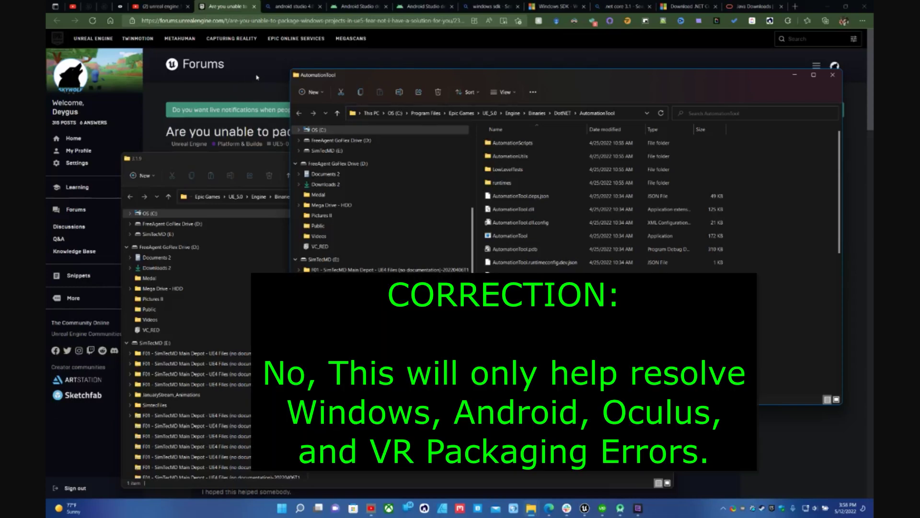
# Check the Android_ASTC build folder holding OculusVRtest-arm64.apk, then return to Unreal Editor
pyautogui.click(255, 75)
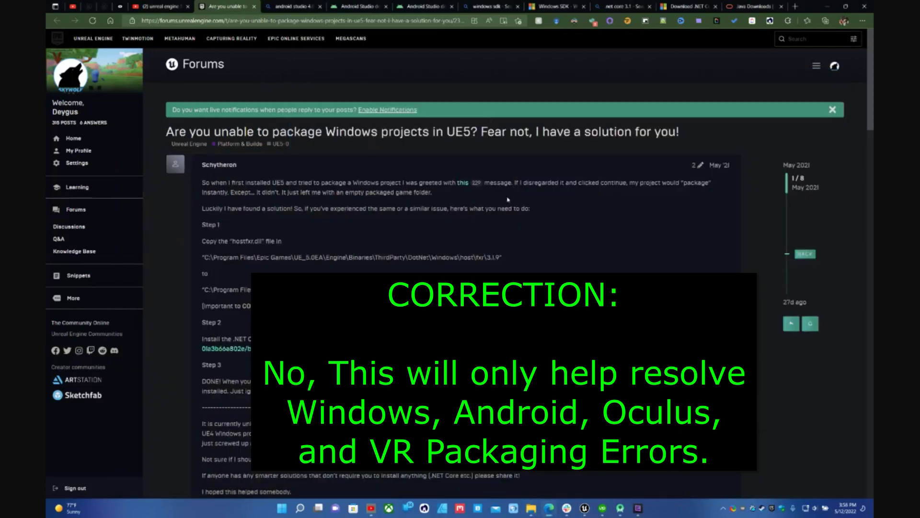
pyautogui.moveTo(532, 509)
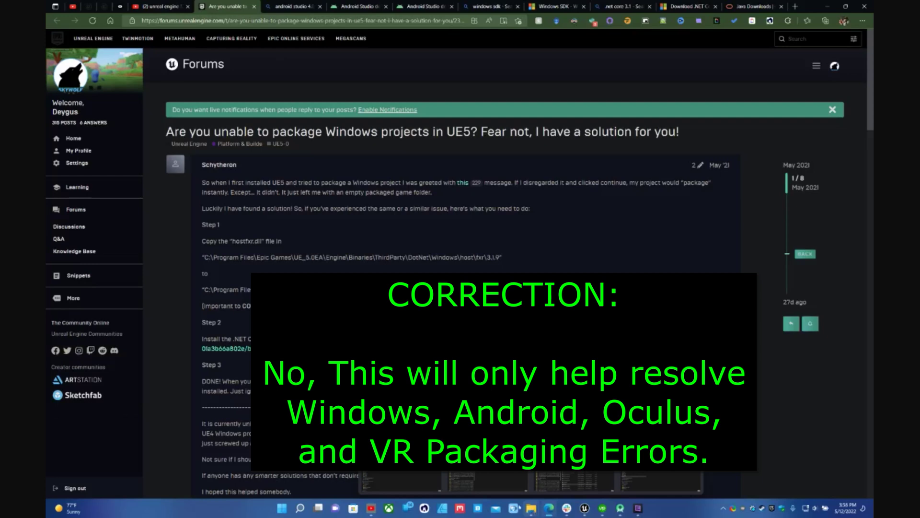
pyautogui.click(419, 469)
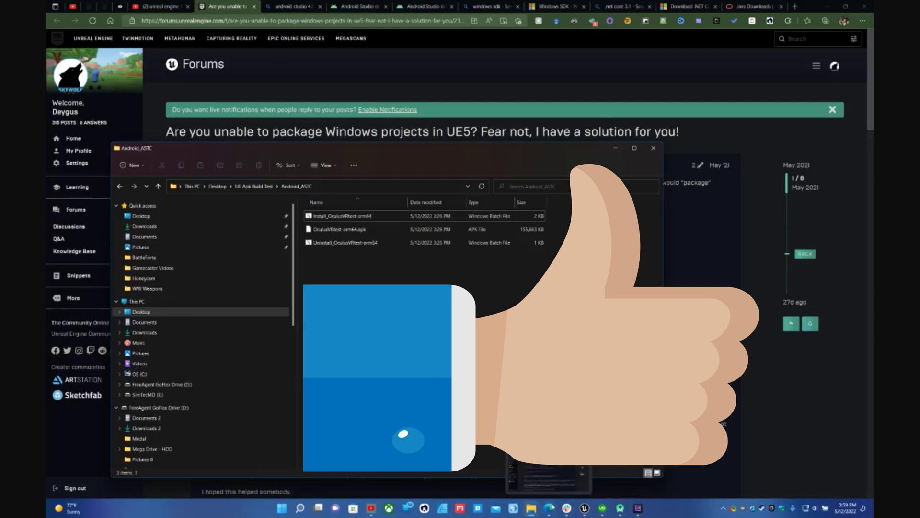
pyautogui.moveTo(532, 506)
pyautogui.moveTo(585, 508)
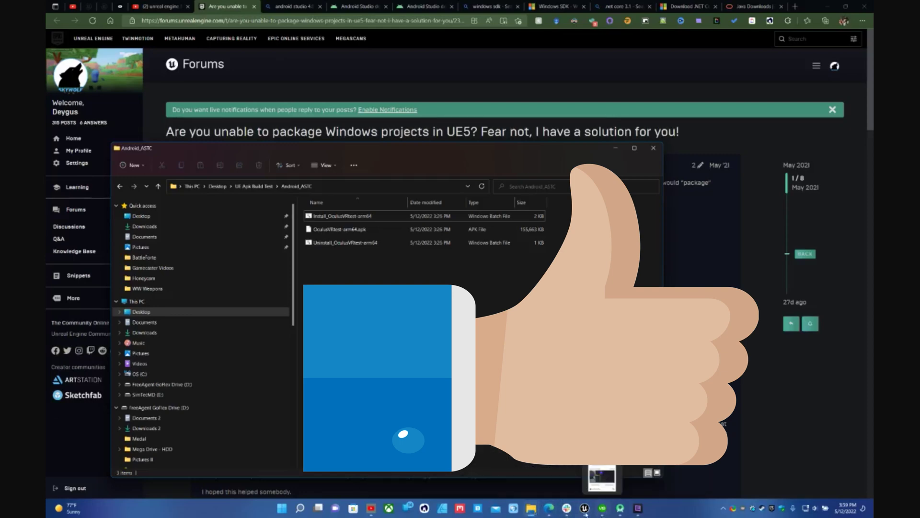
pyautogui.click(578, 492)
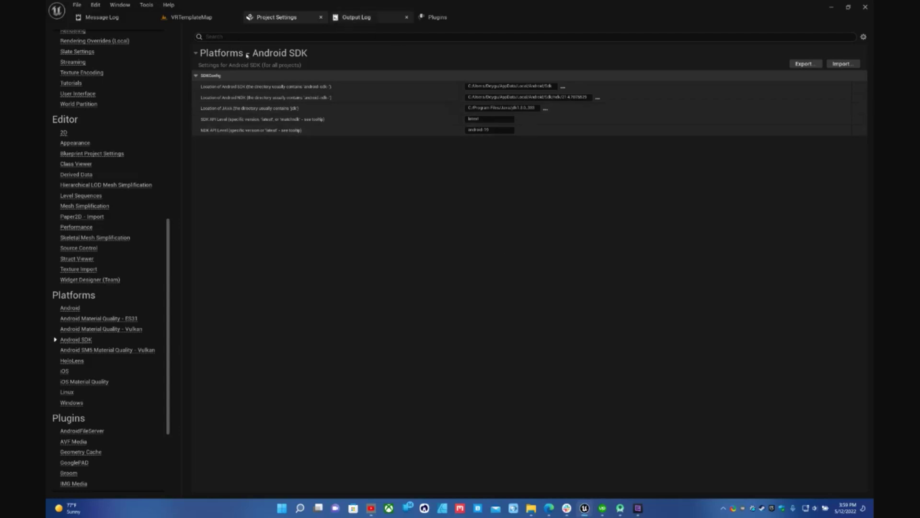
# Back on the VRTemplateMap level, choose Android (ASTC) packaging from the Platforms menu
pyautogui.click(191, 17)
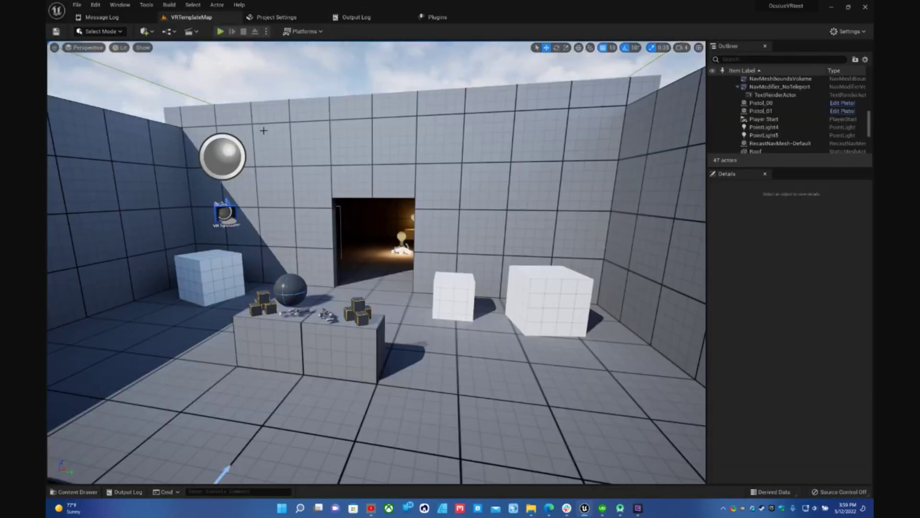
pyautogui.click(308, 32)
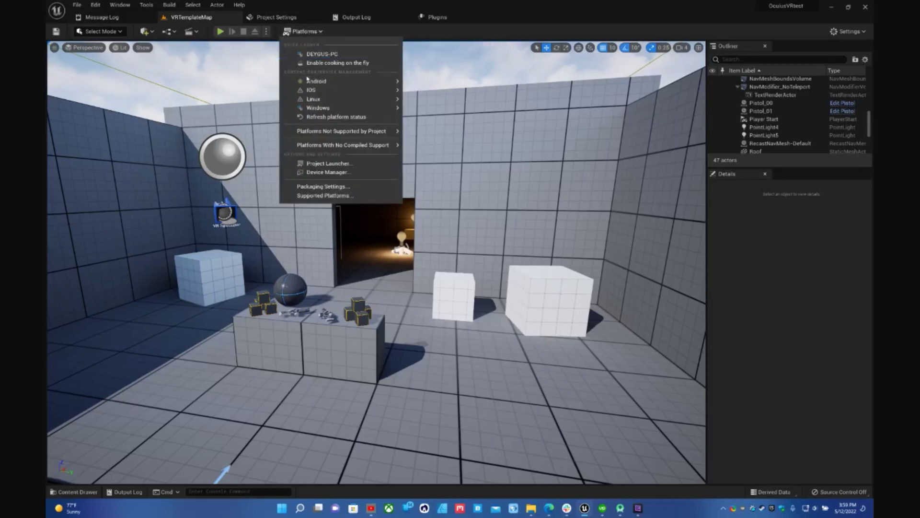
pyautogui.moveTo(301, 91)
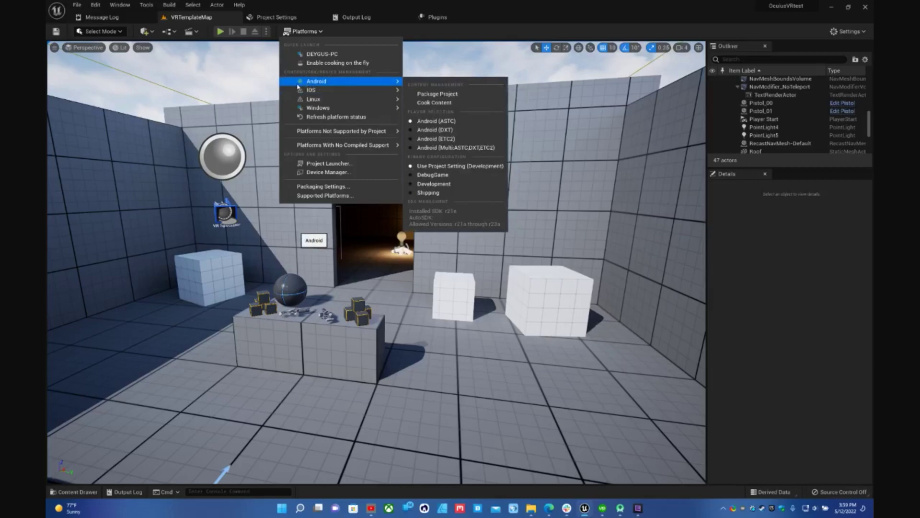
pyautogui.moveTo(304, 111)
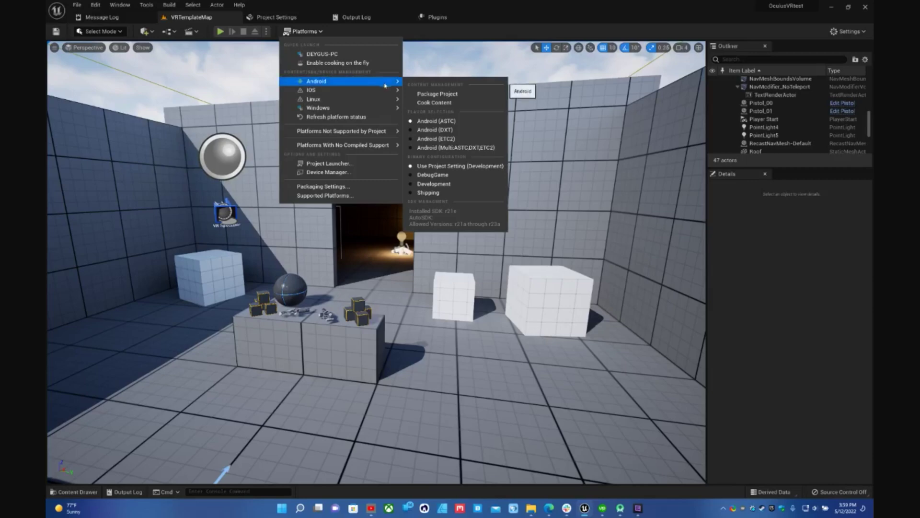
pyautogui.click(308, 32)
pyautogui.click(308, 33)
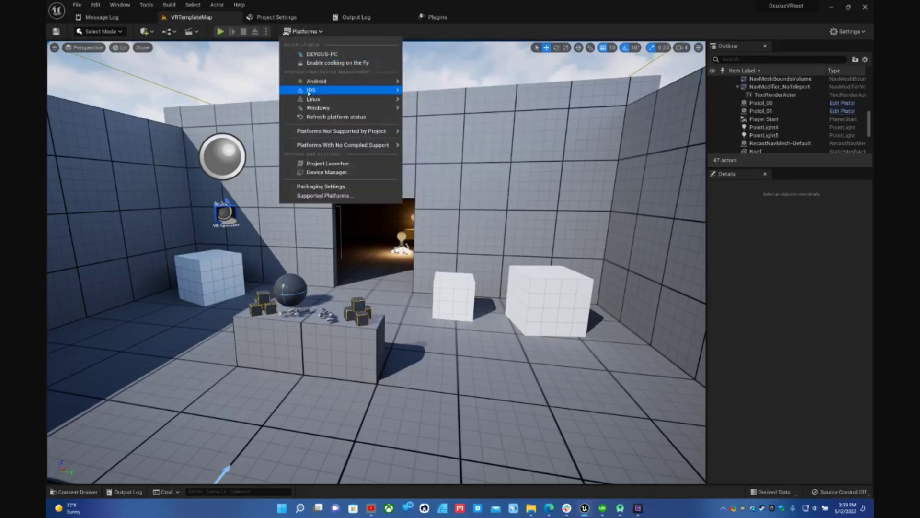
pyautogui.moveTo(325, 82)
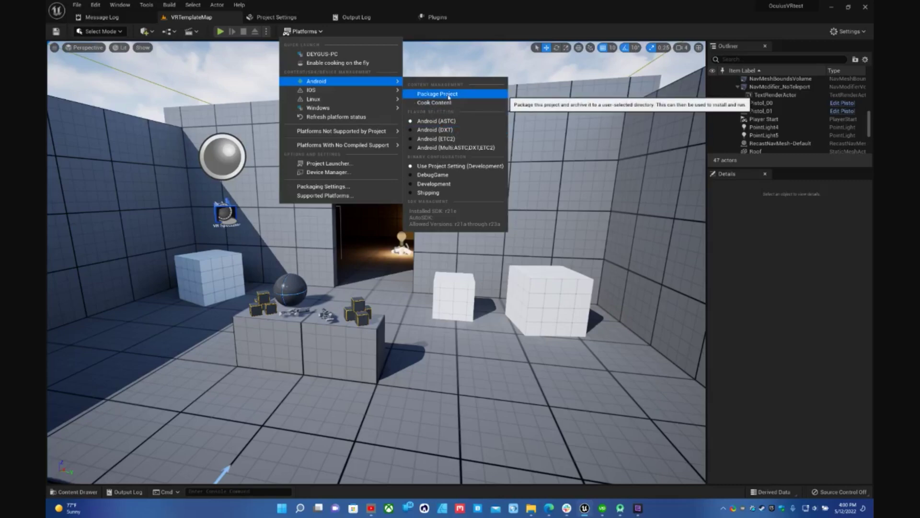
pyautogui.click(449, 98)
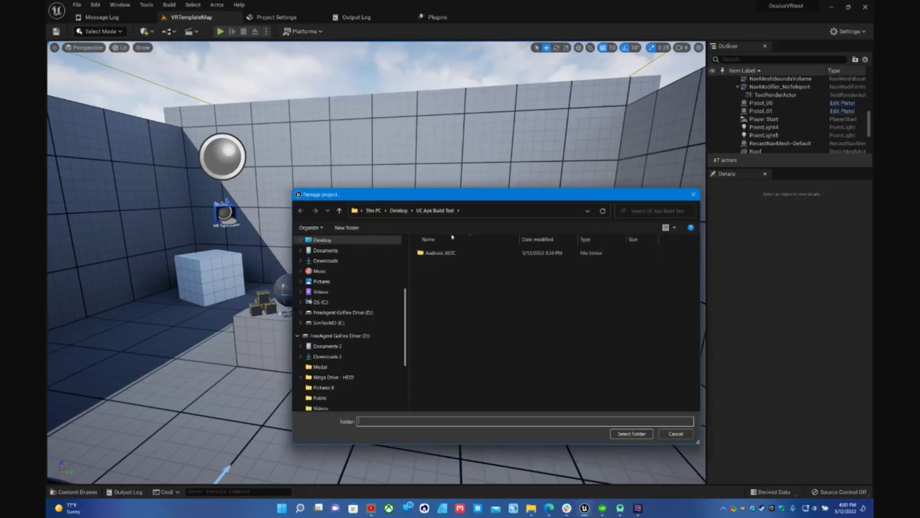
# Create a Desktop folder named UeApkTest and select it as the packaging destination
pyautogui.click(399, 211)
pyautogui.rightClick(608, 280)
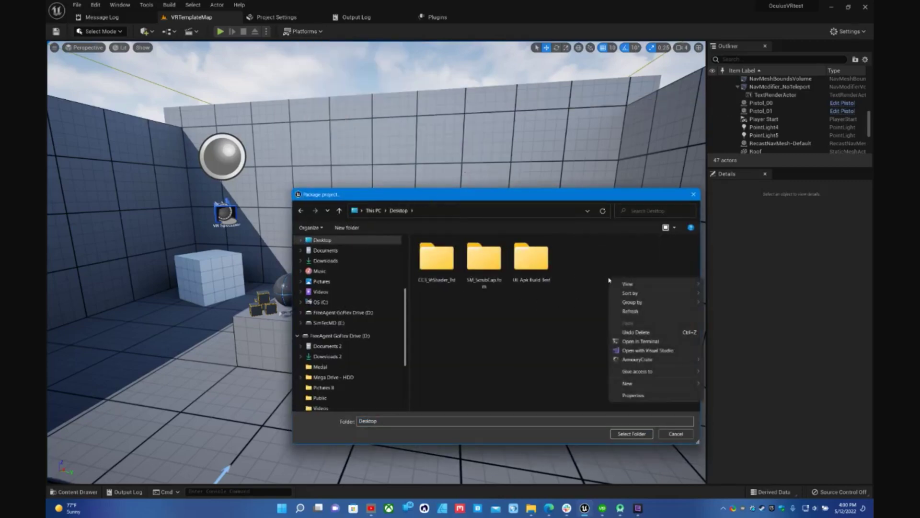
pyautogui.moveTo(626, 383)
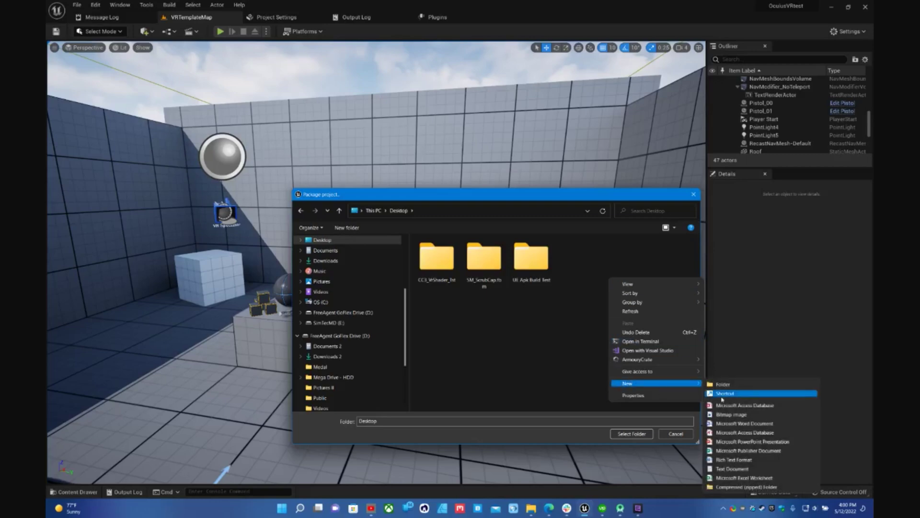
pyautogui.click(722, 385)
pyautogui.write('U')
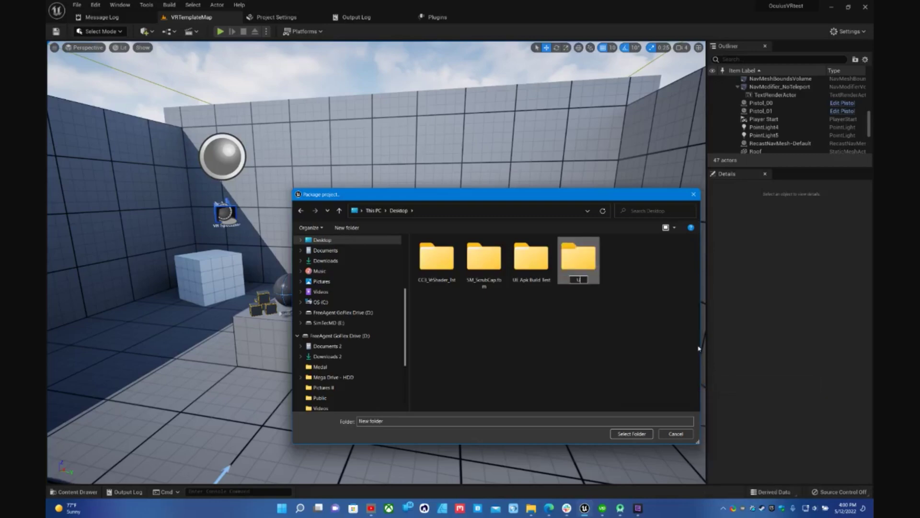
pyautogui.write('eApkTest')
pyautogui.press('Return')
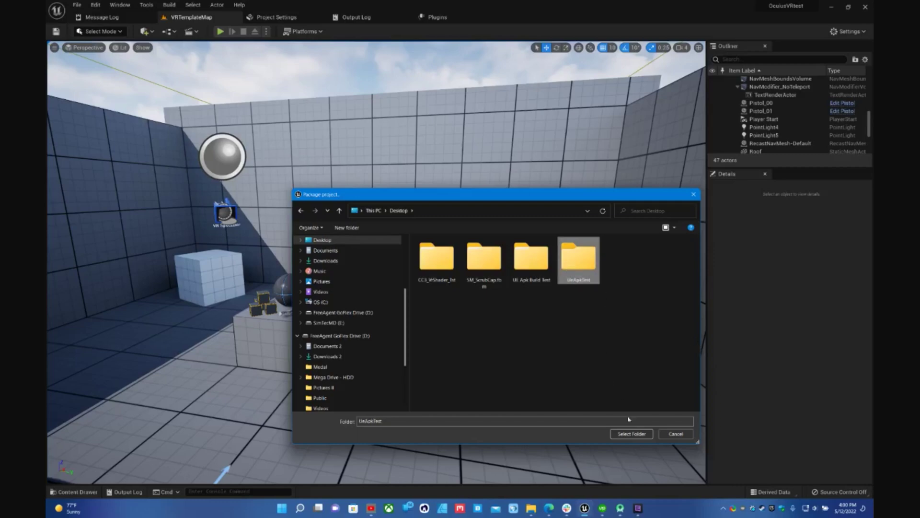
pyautogui.click(632, 433)
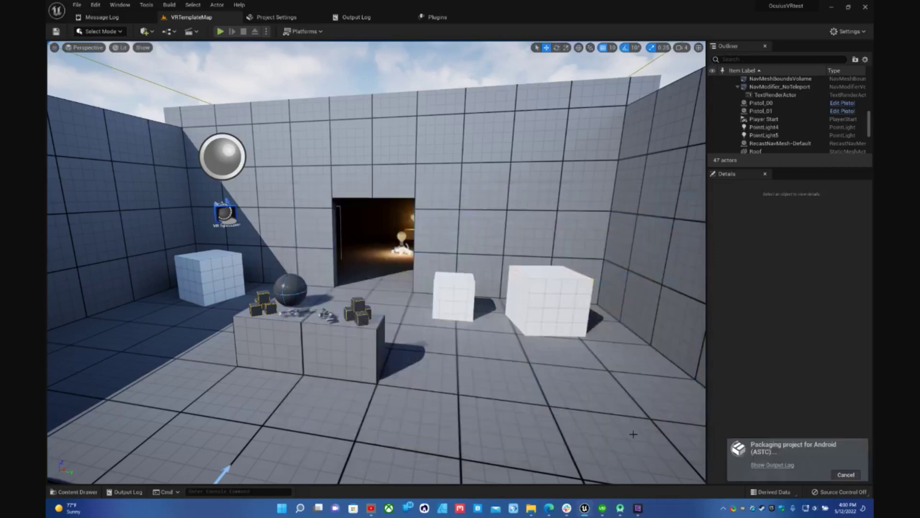
# Open the Output Log from the packaging notification to follow the Android (ASTC) build
pyautogui.click(763, 464)
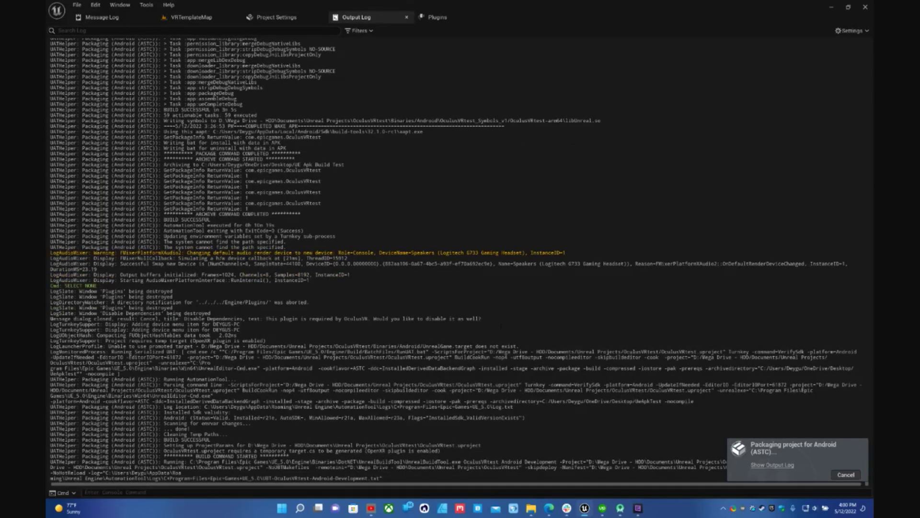